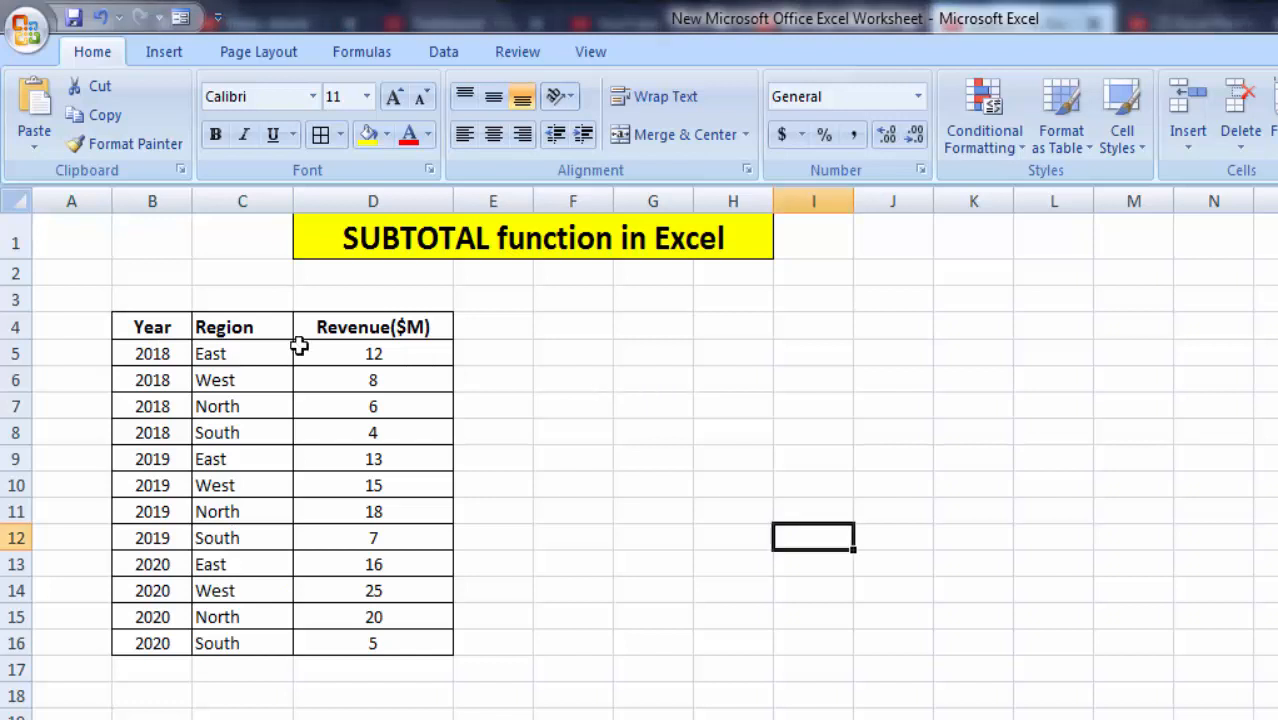
Step: Add Sum subtotals of Revenue($M) at each change in Year to table B4:D16, with summaries below the data and no page breaks
left_click_drag(130, 325, 377, 639)
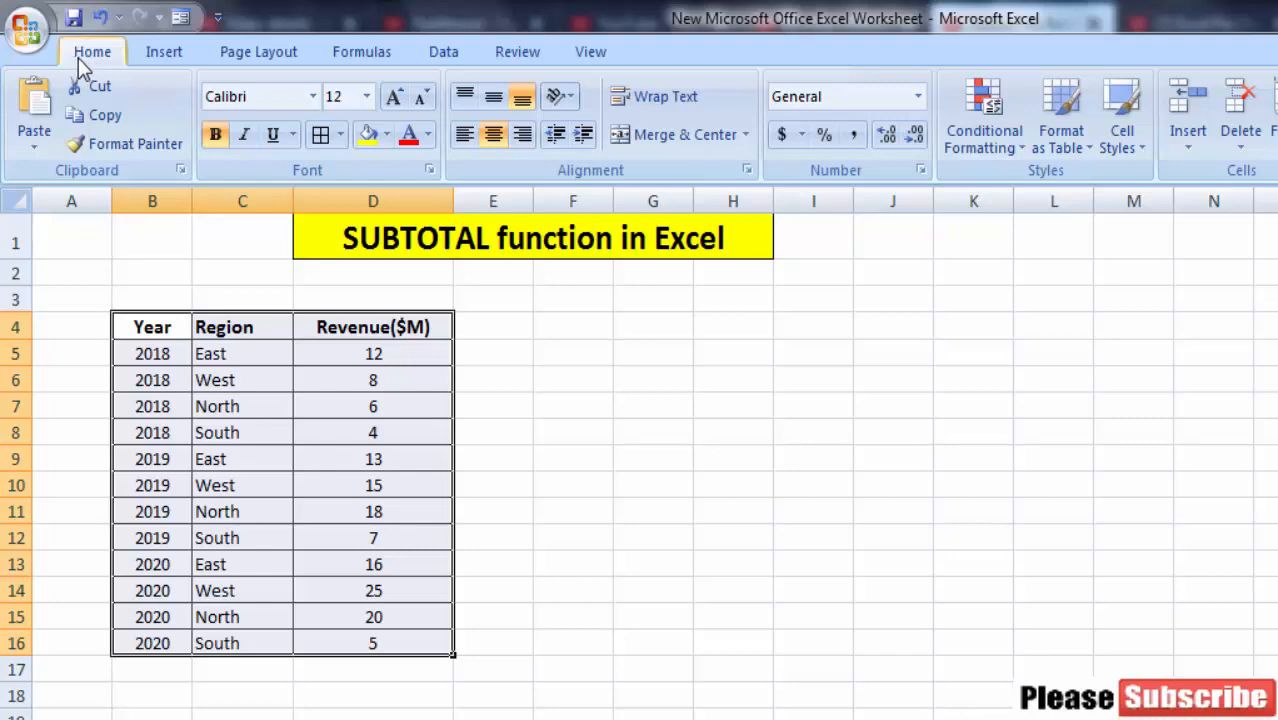
left_click(440, 52)
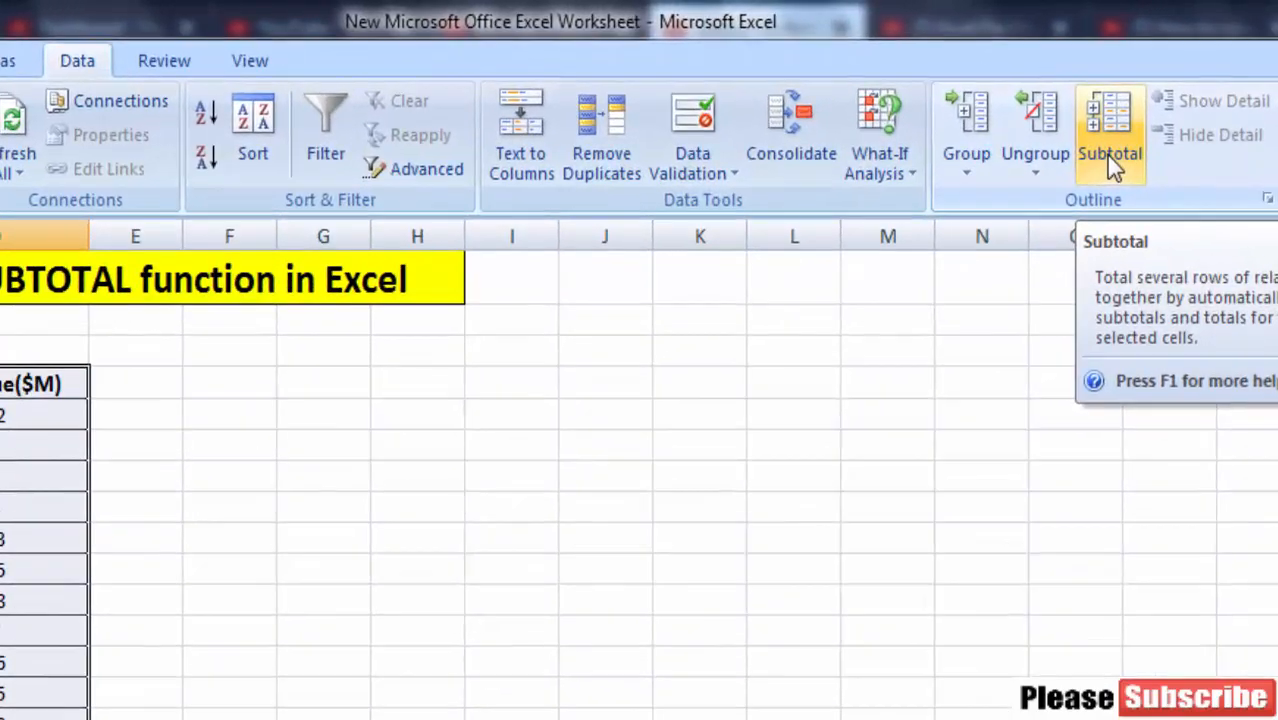
left_click(1124, 139)
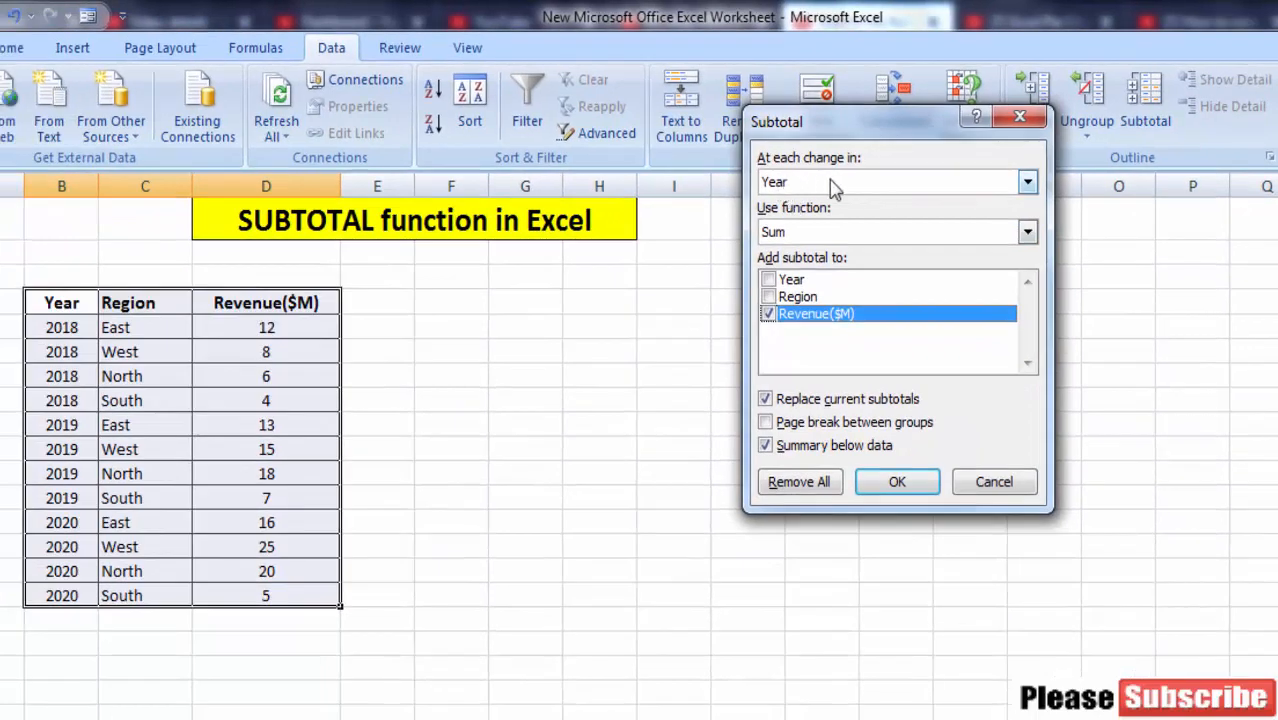
left_click(1027, 183)
left_click(1027, 183)
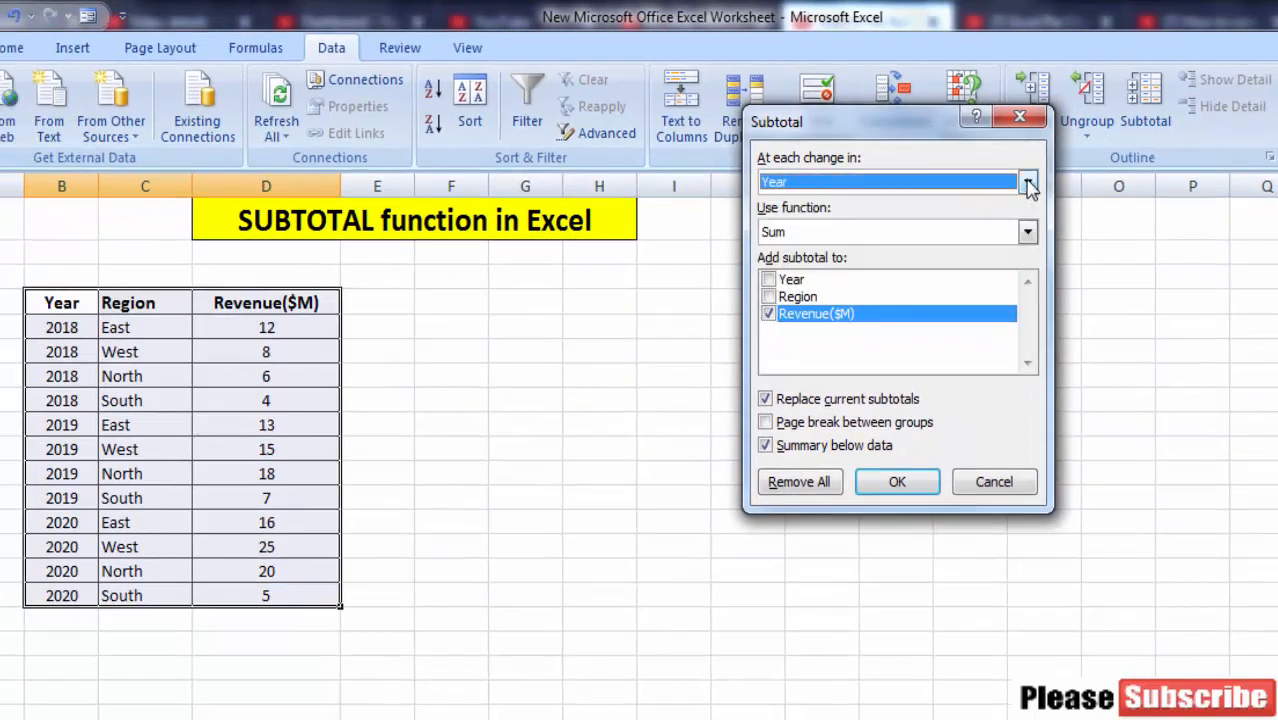
left_click_drag(917, 143, 575, 293)
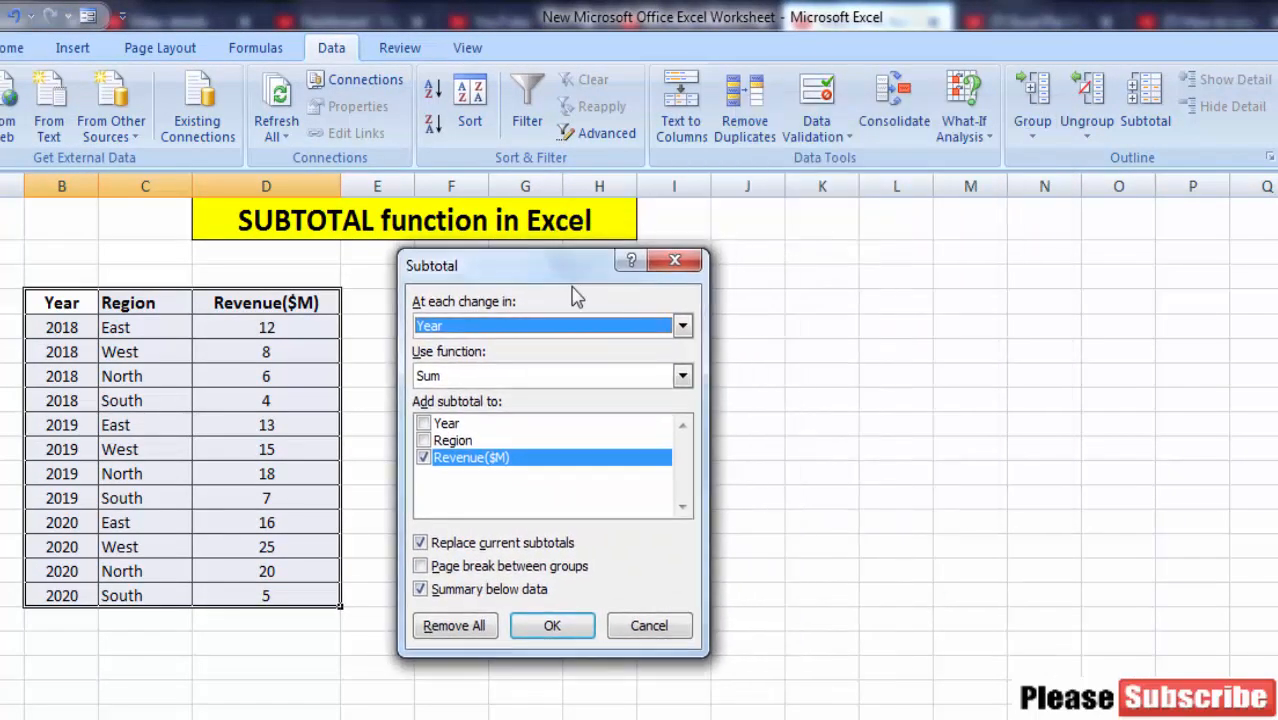
left_click(684, 326)
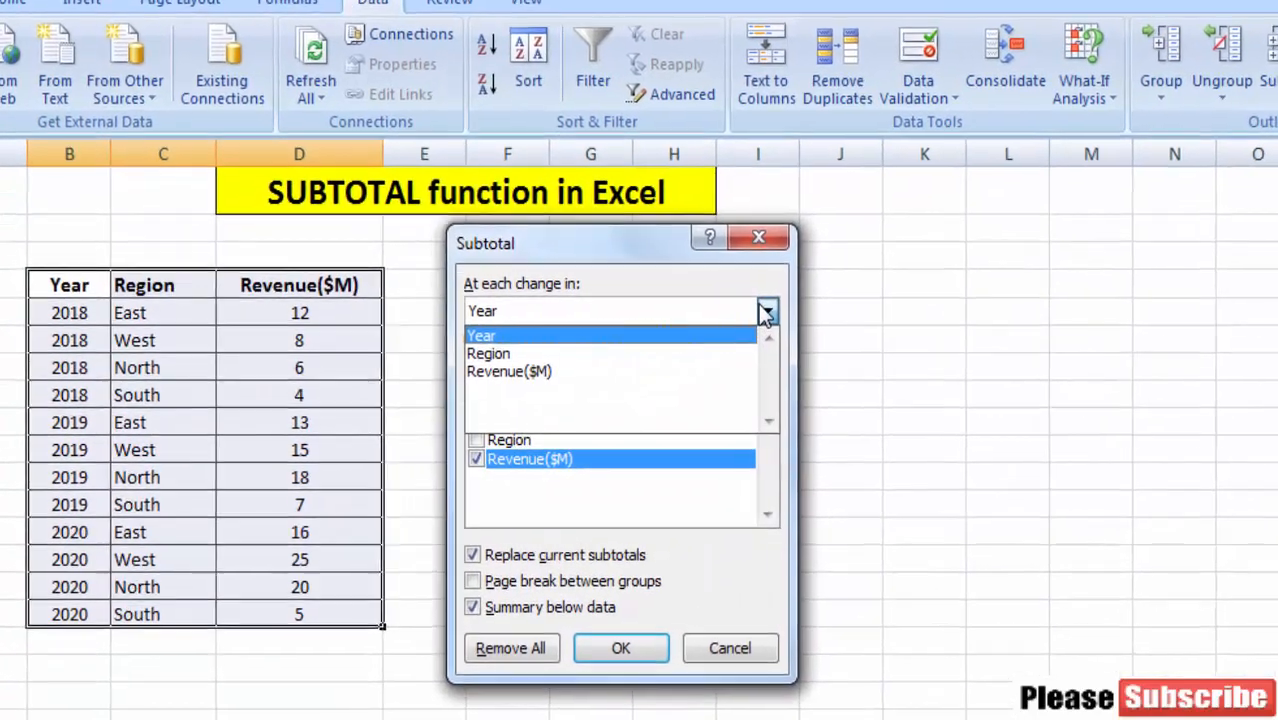
left_click(773, 312)
left_click(771, 369)
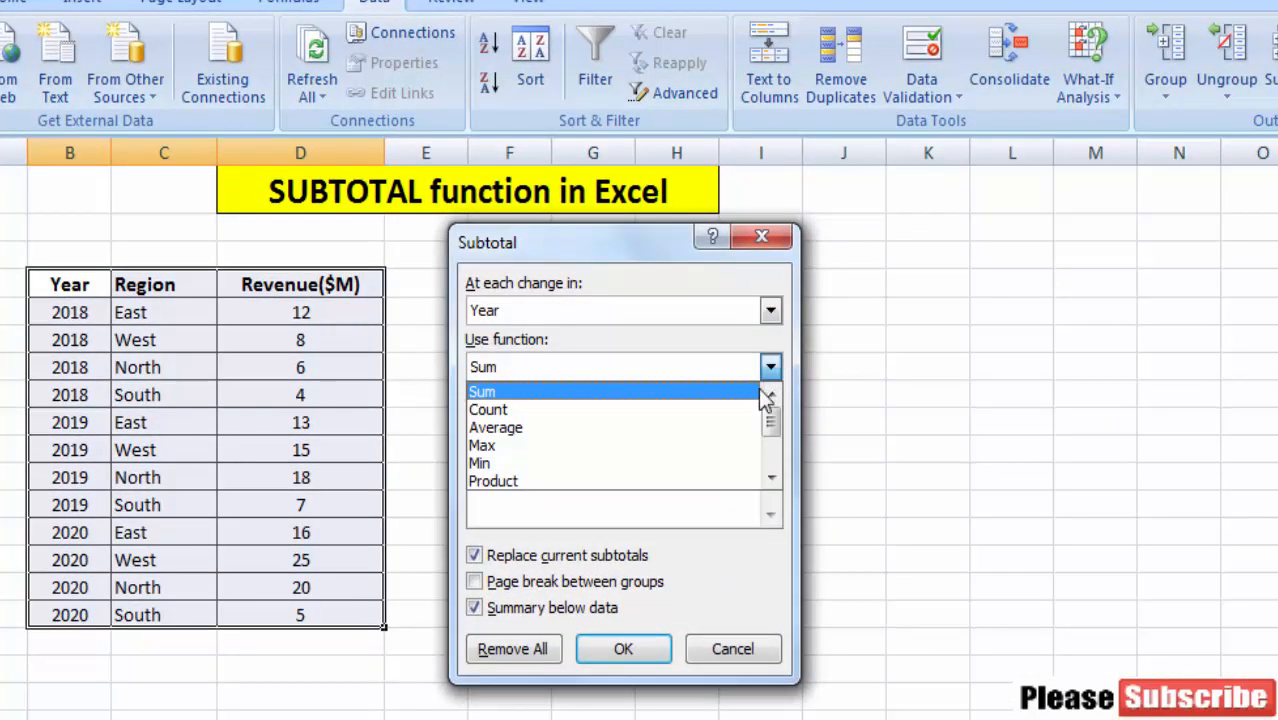
left_click(771, 369)
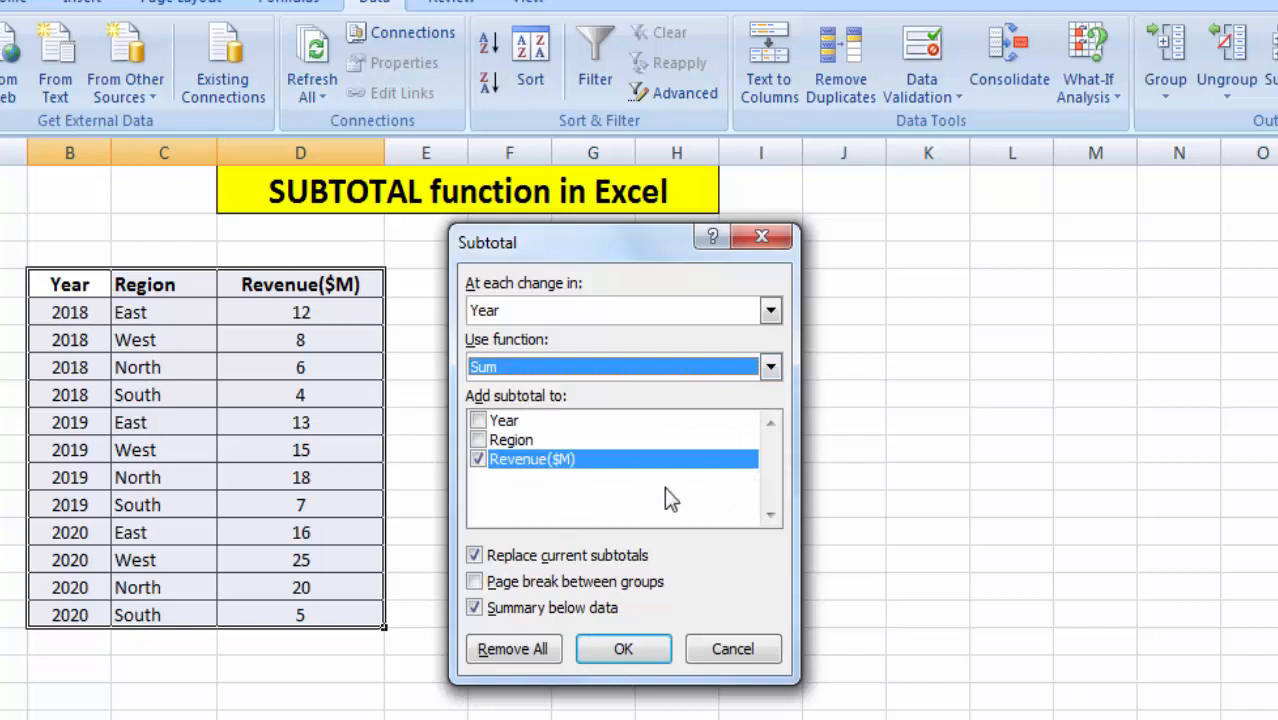
left_click(476, 582)
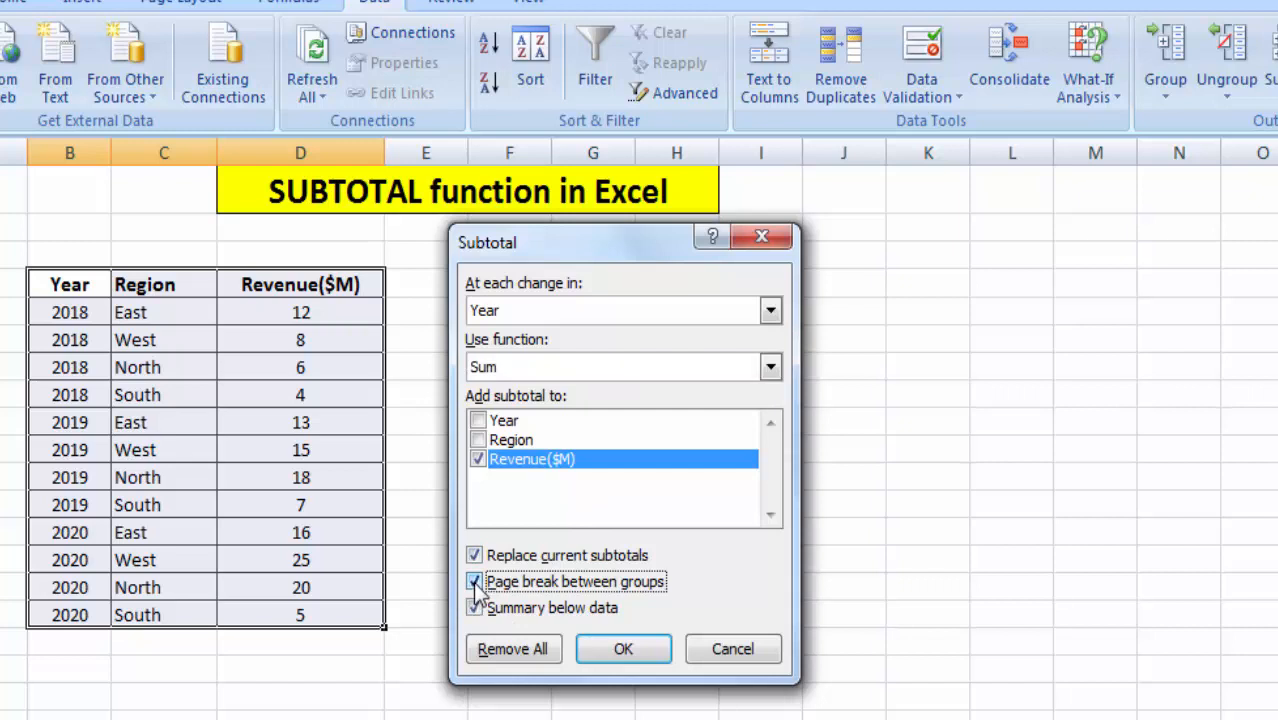
left_click(476, 582)
left_click(622, 650)
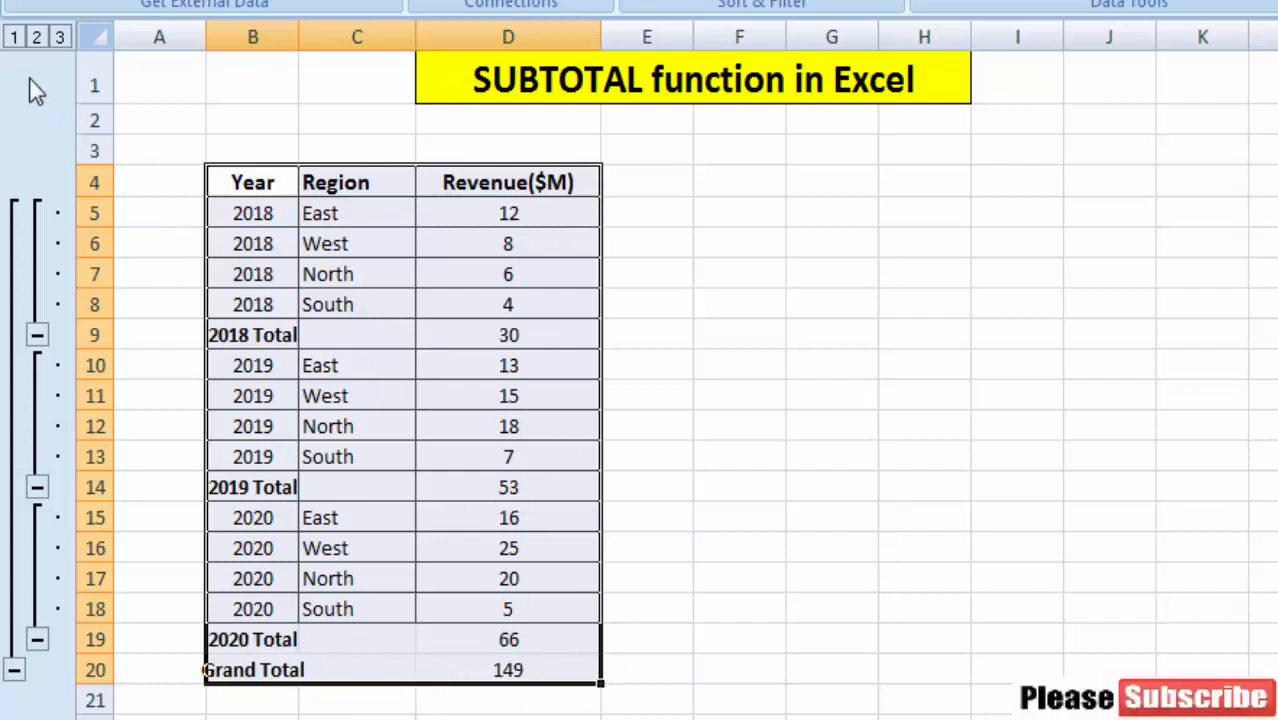
Step: Inspect the subtotaled table at outline levels 1 and 2, and restore the full detail at level 3
left_click(15, 38)
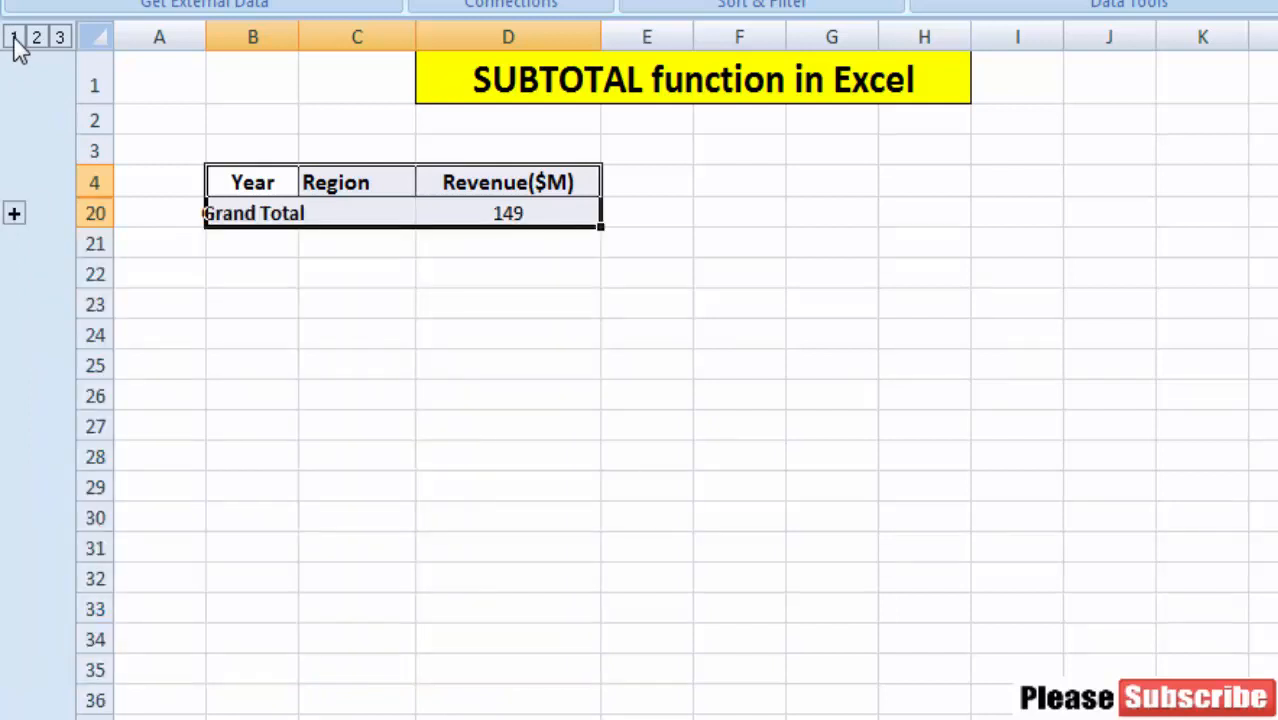
left_click(37, 38)
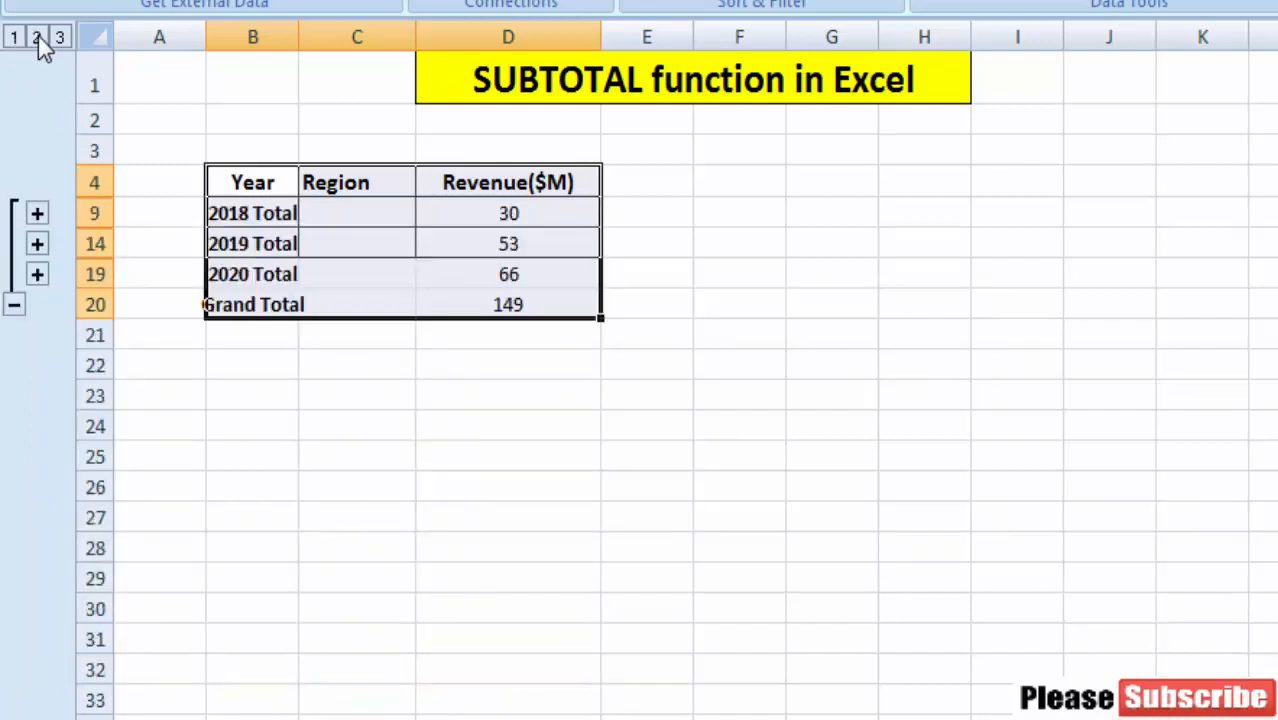
left_click(59, 38)
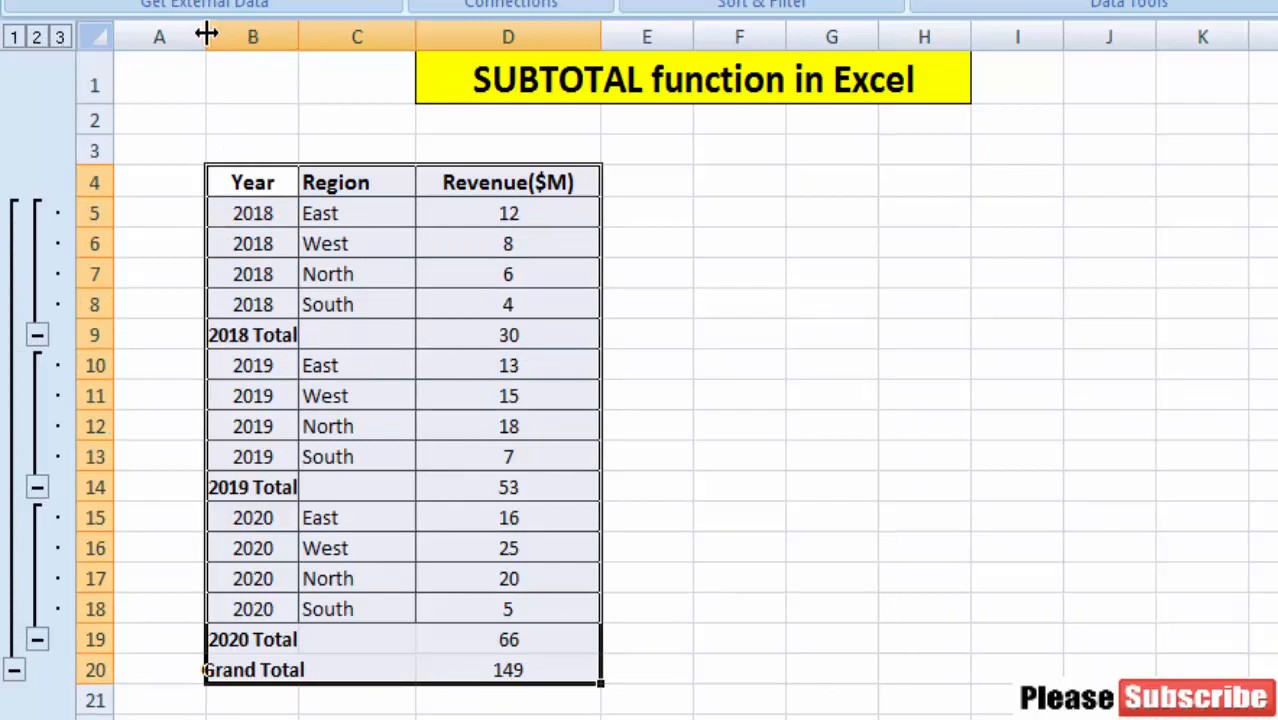
Step: Narrow column A slightly and widen column B until the Grand Total label fits
left_click_drag(205, 37, 187, 37)
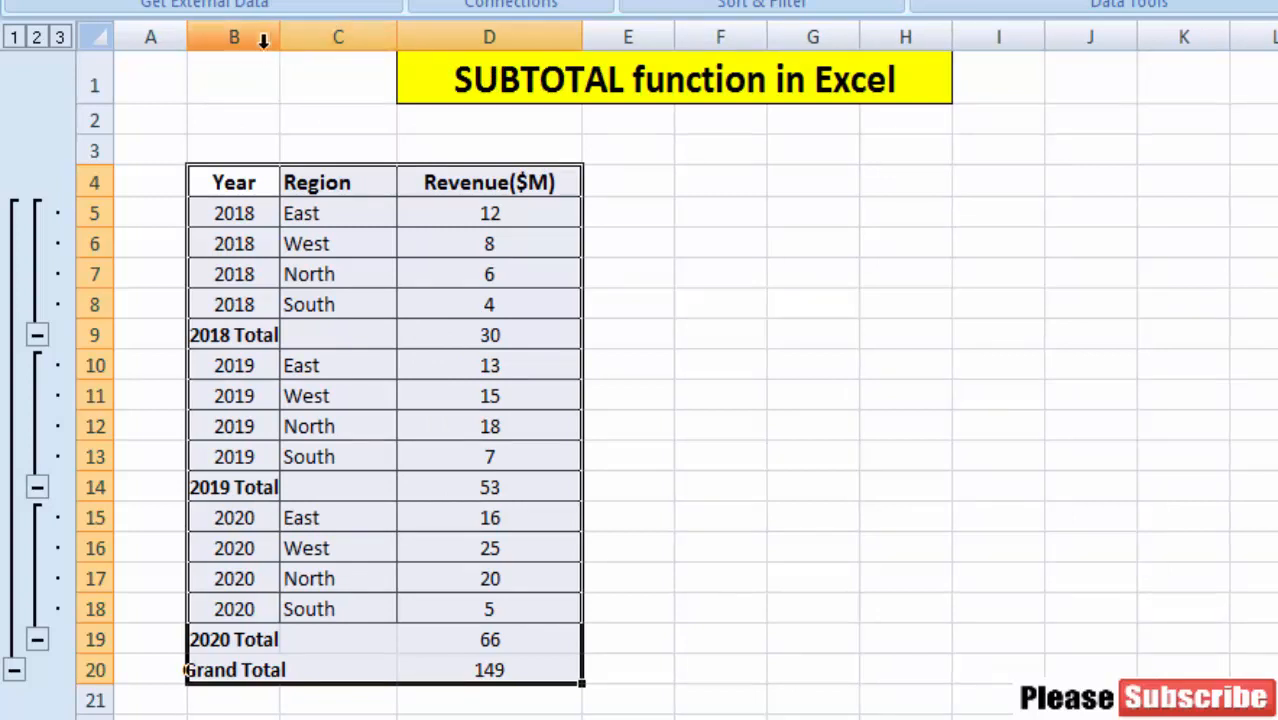
left_click_drag(280, 37, 291, 40)
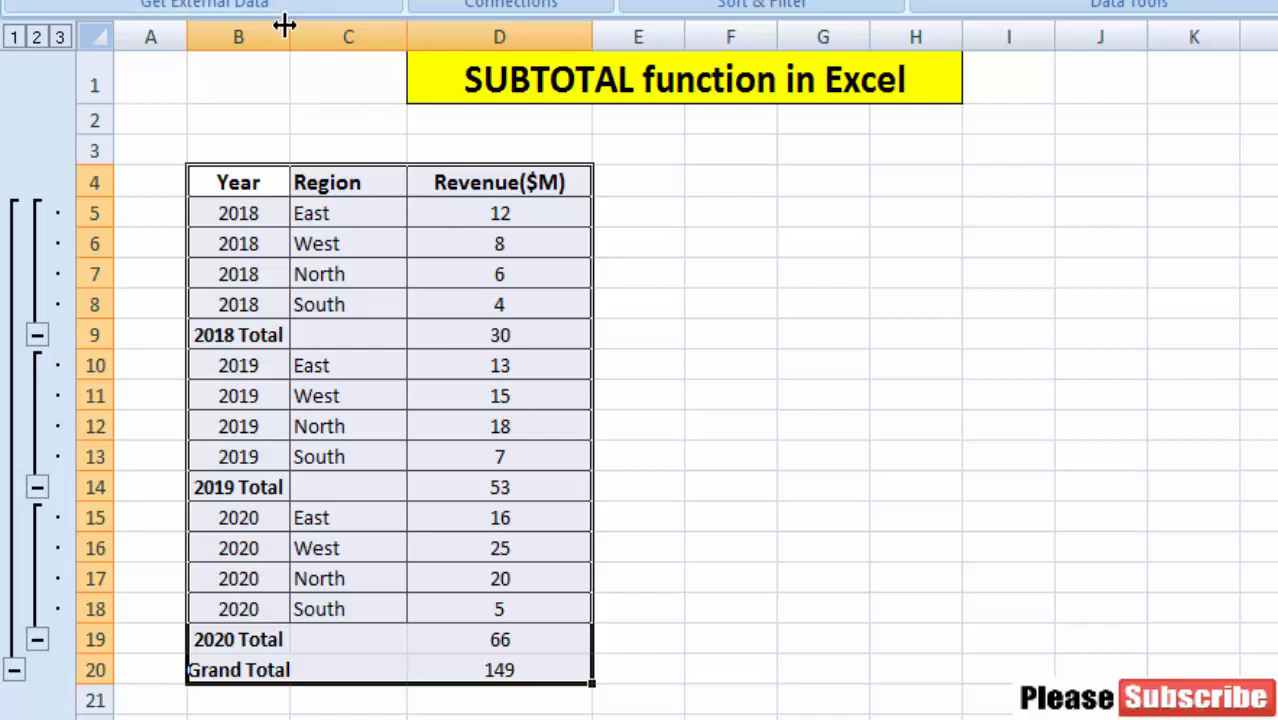
left_click_drag(288, 30, 302, 34)
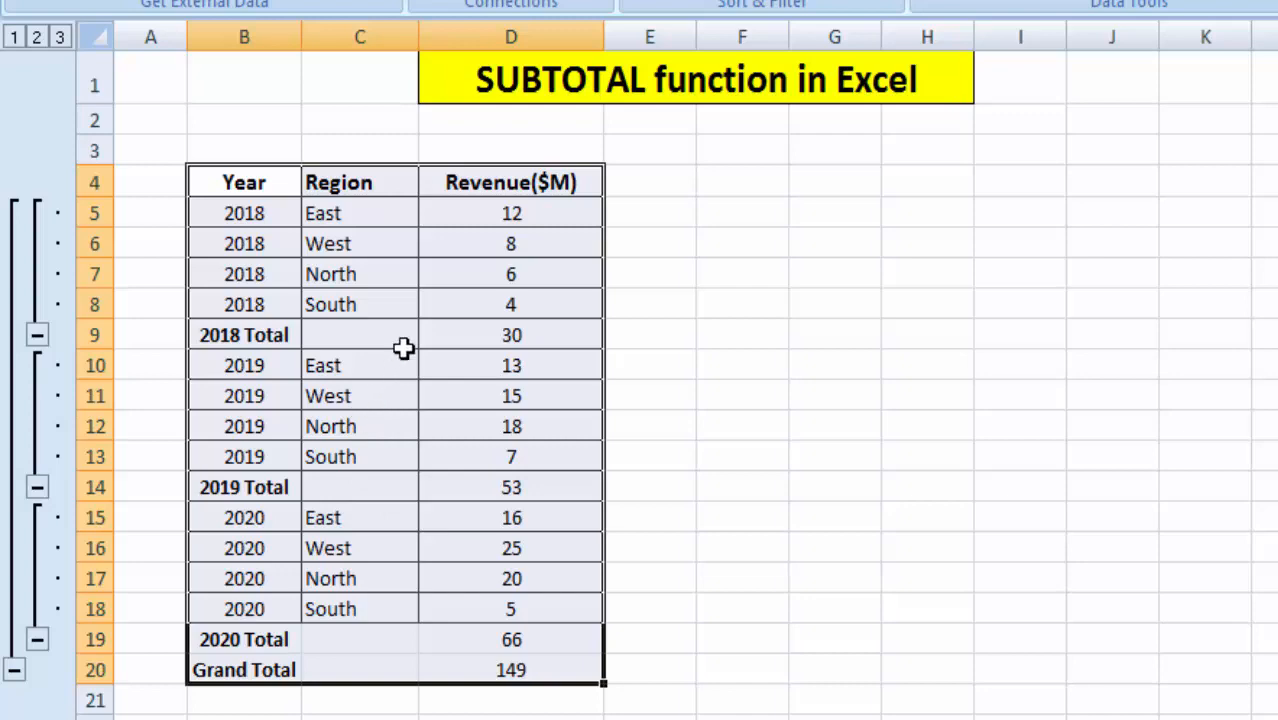
Step: Turn on filtering for the subtotaled table B4:D20 and filter Region to show only East
left_click_drag(199, 181, 514, 664)
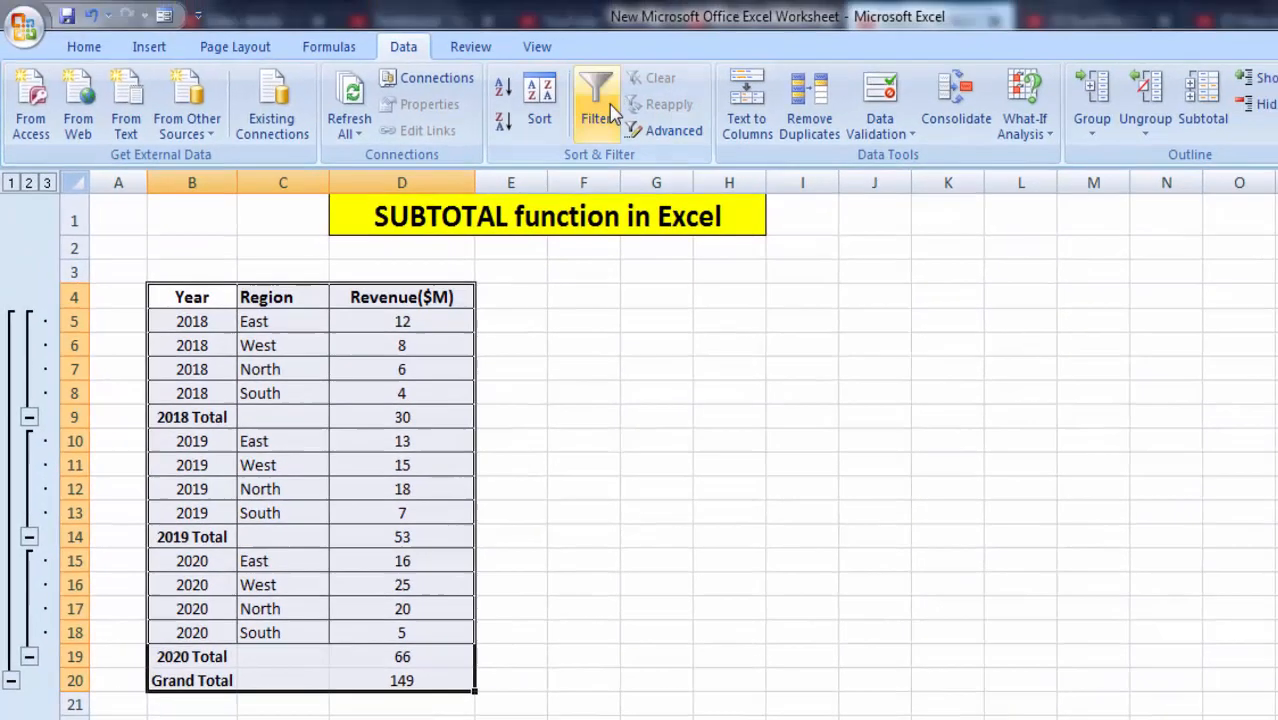
left_click(598, 108)
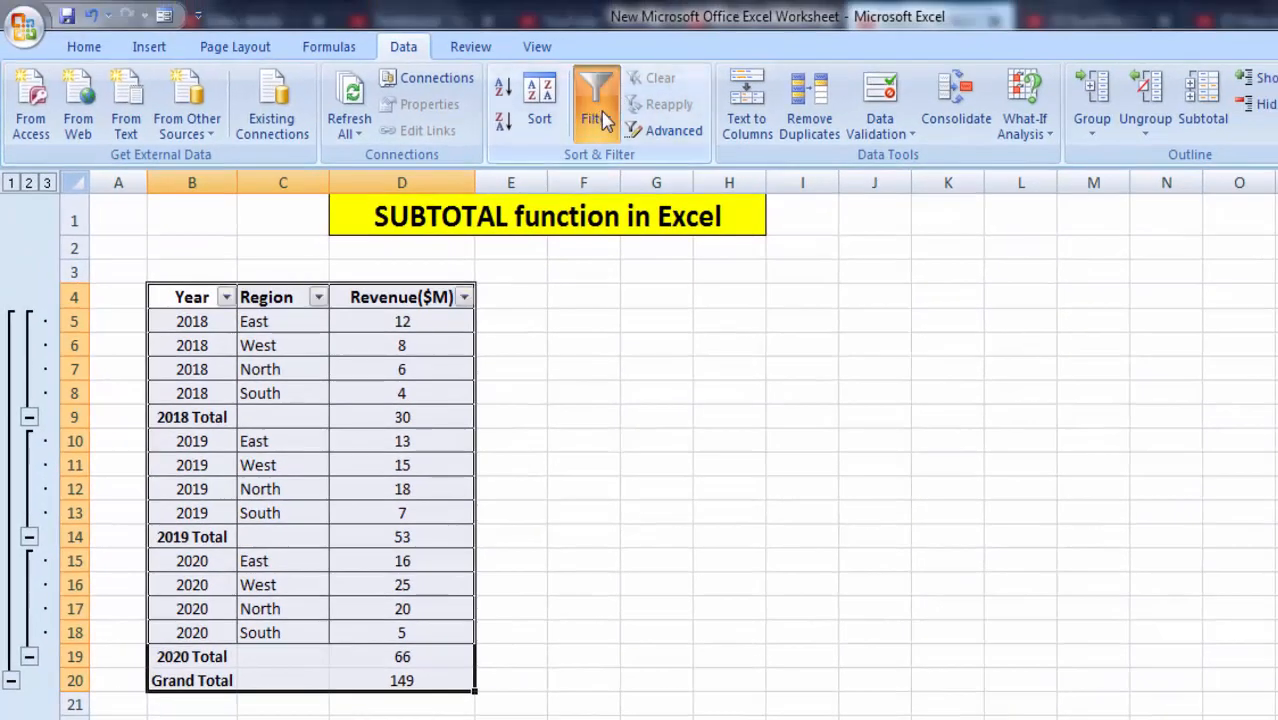
left_click(318, 297)
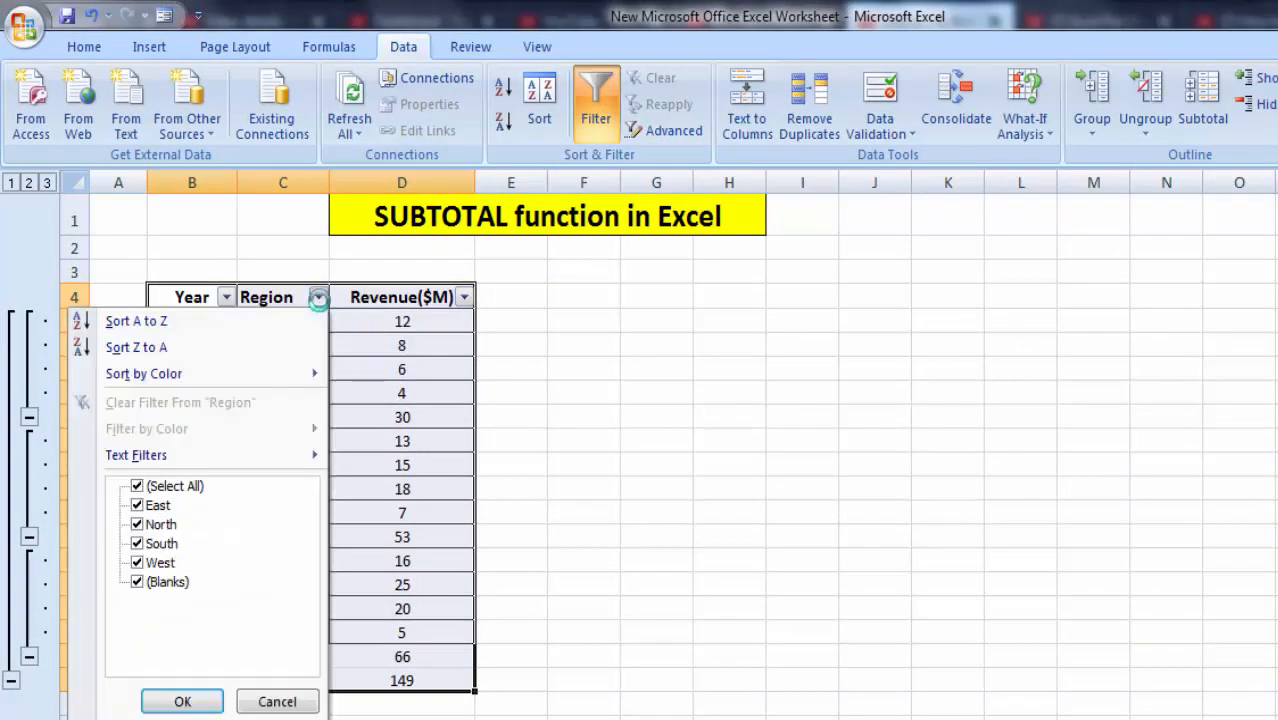
left_click(137, 485)
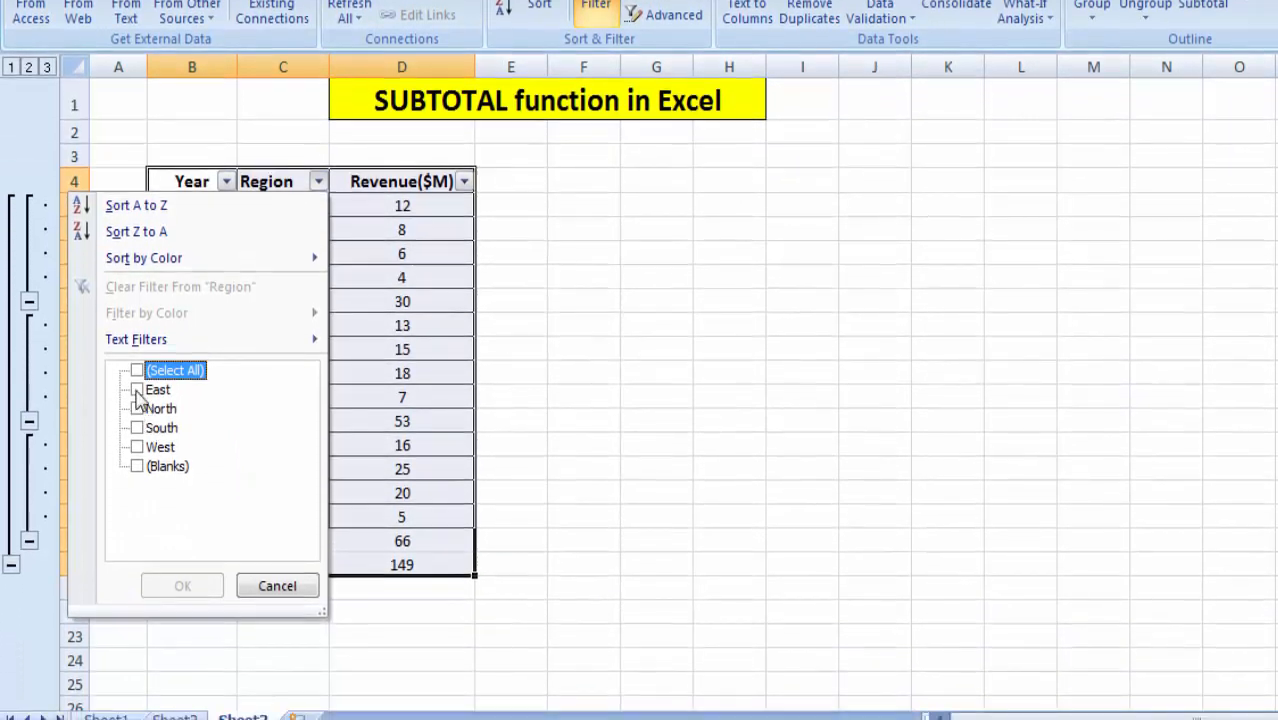
left_click(137, 390)
left_click(206, 586)
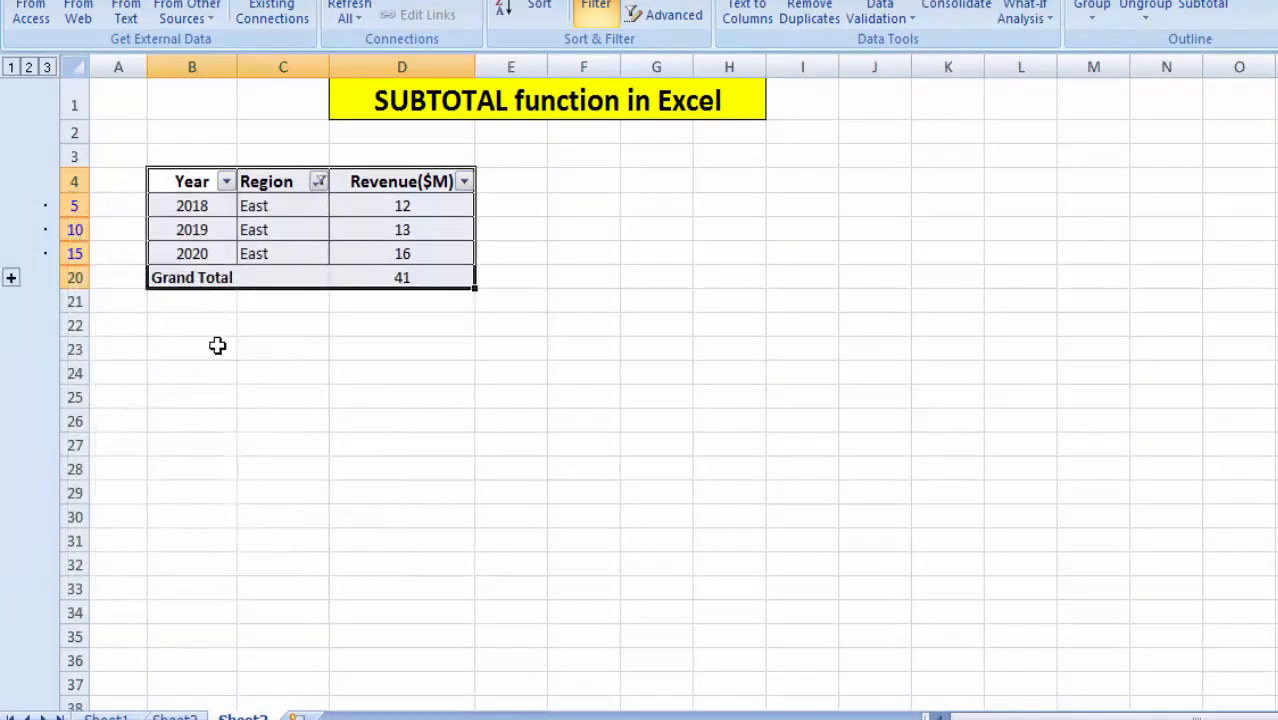
Step: Change the Region filter to show only South and remove the filtering from the table
left_click(318, 182)
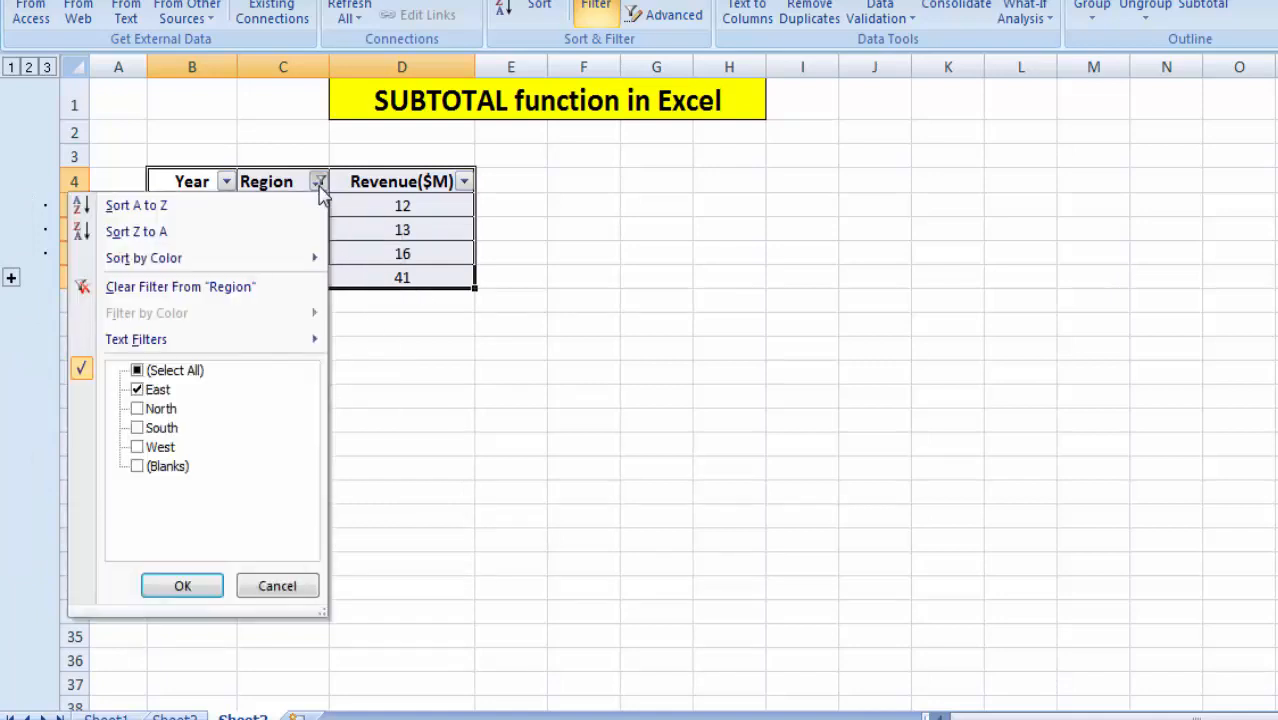
left_click(137, 390)
left_click(137, 428)
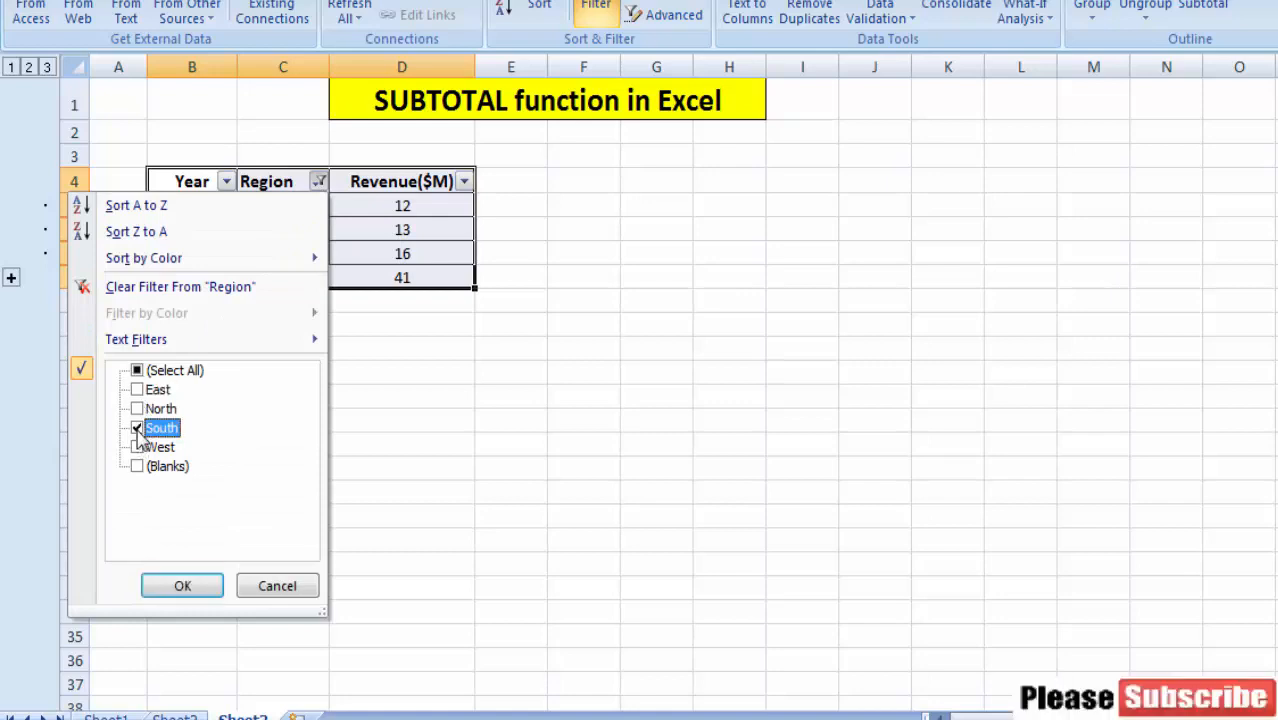
left_click(189, 584)
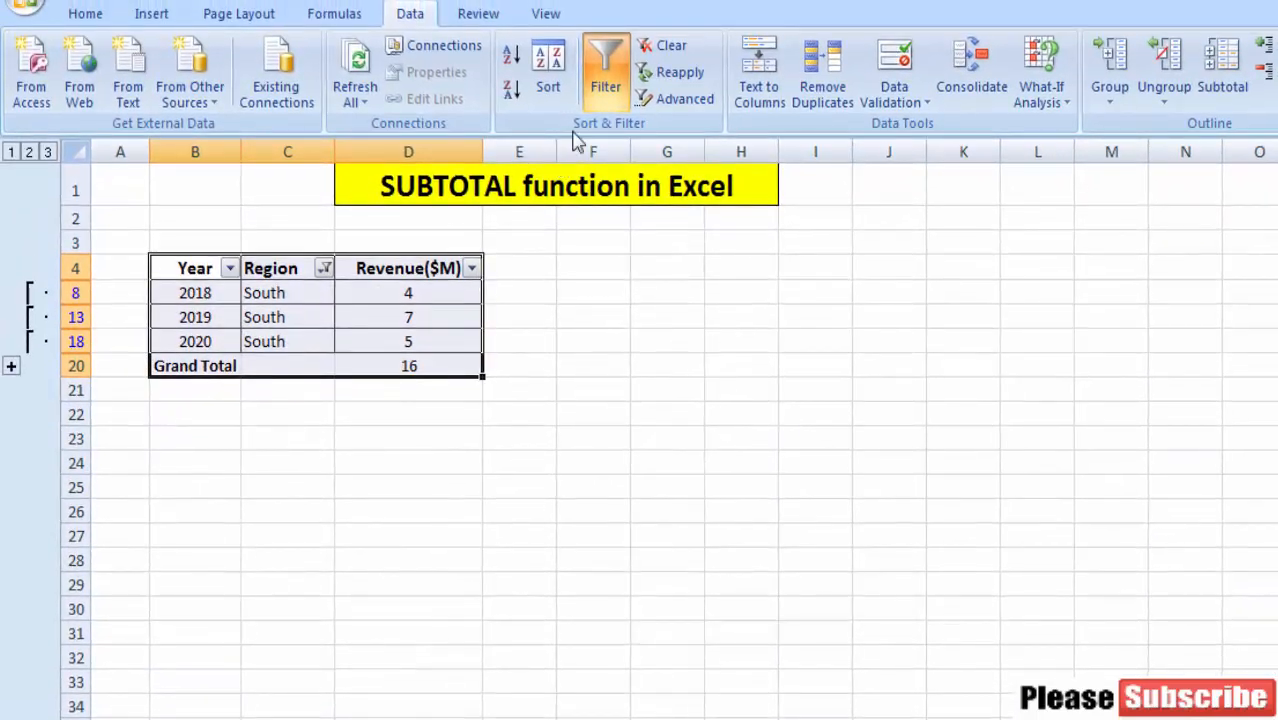
left_click(605, 88)
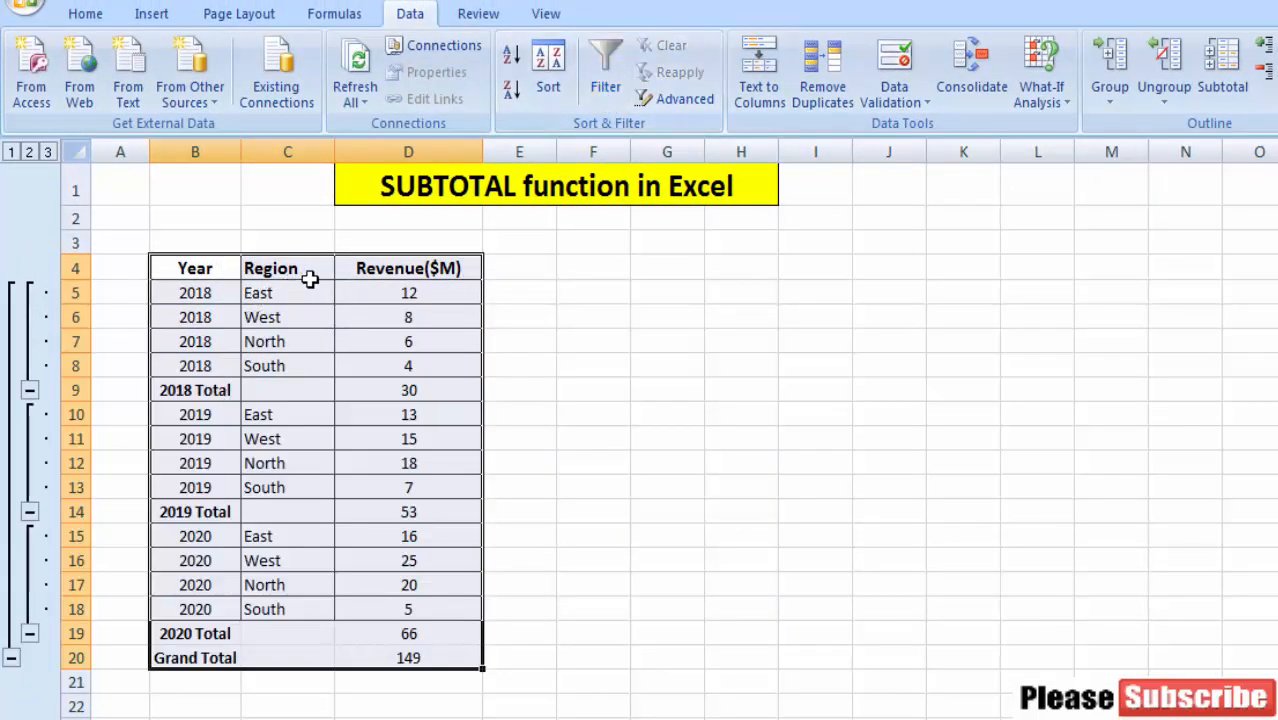
Step: Turn on filtering for the table and filter Region to show only East and West
left_click(605, 88)
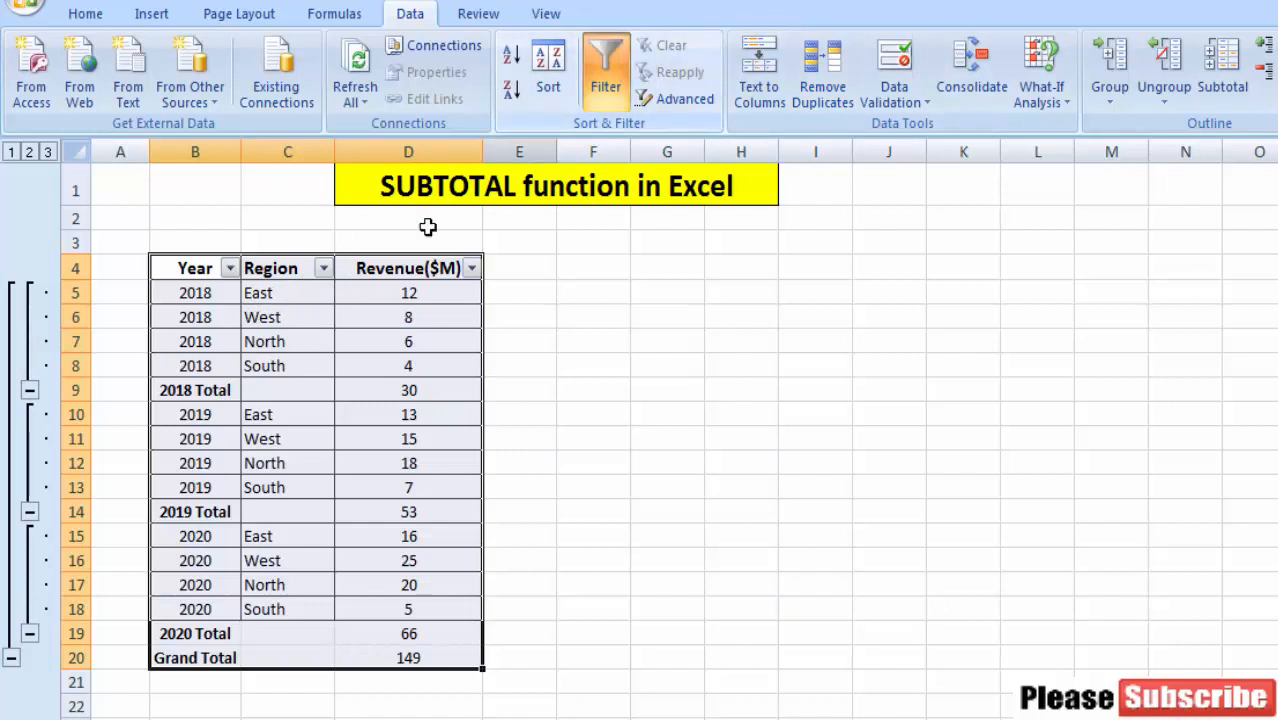
left_click(323, 269)
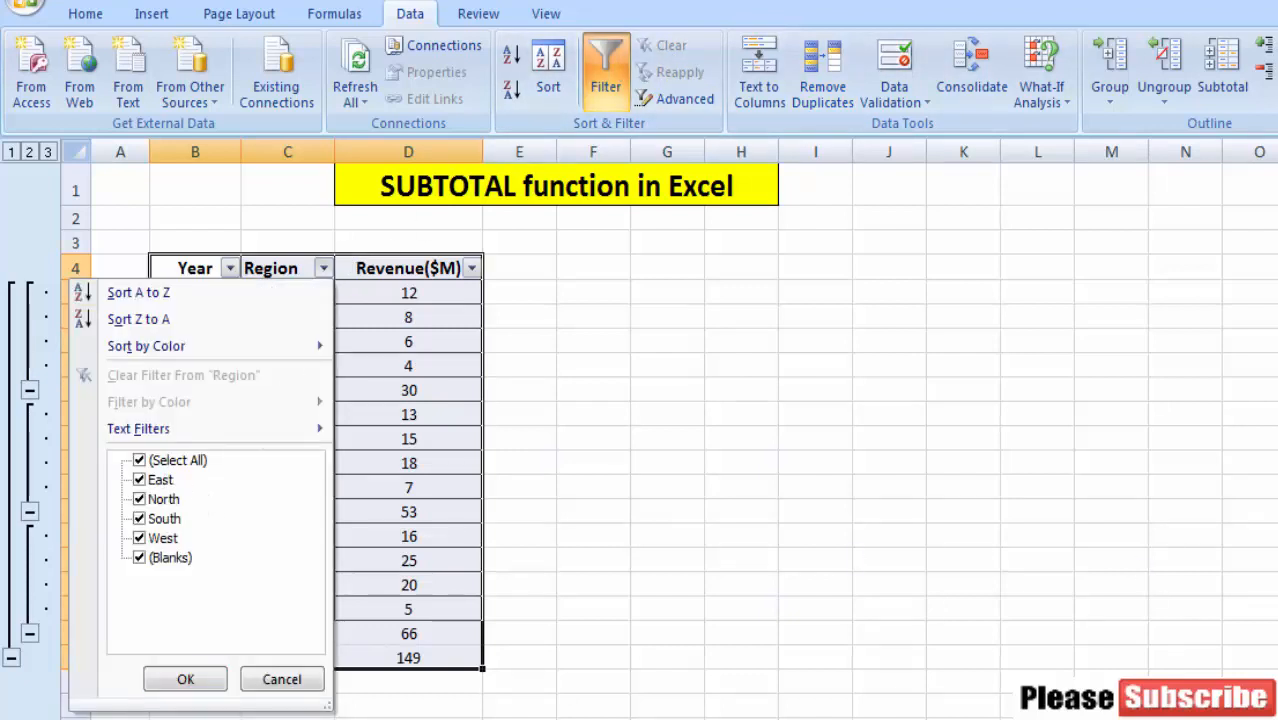
left_click(139, 460)
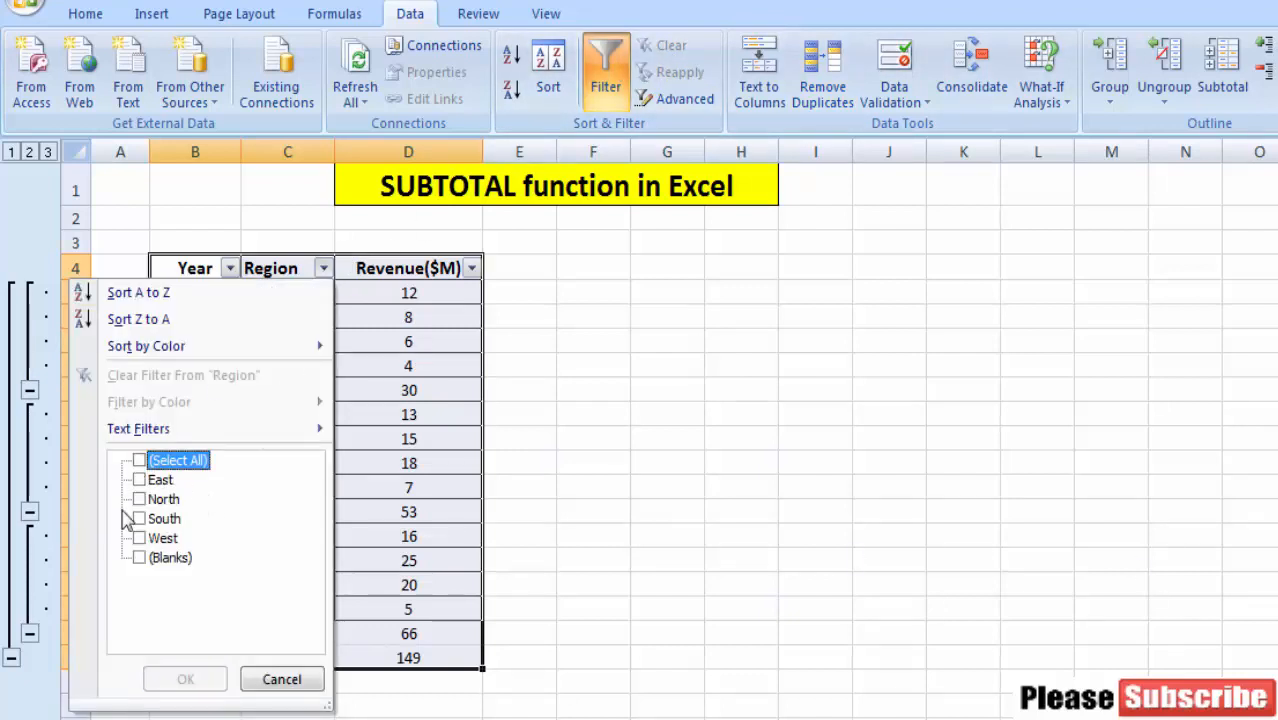
left_click(139, 480)
left_click(139, 538)
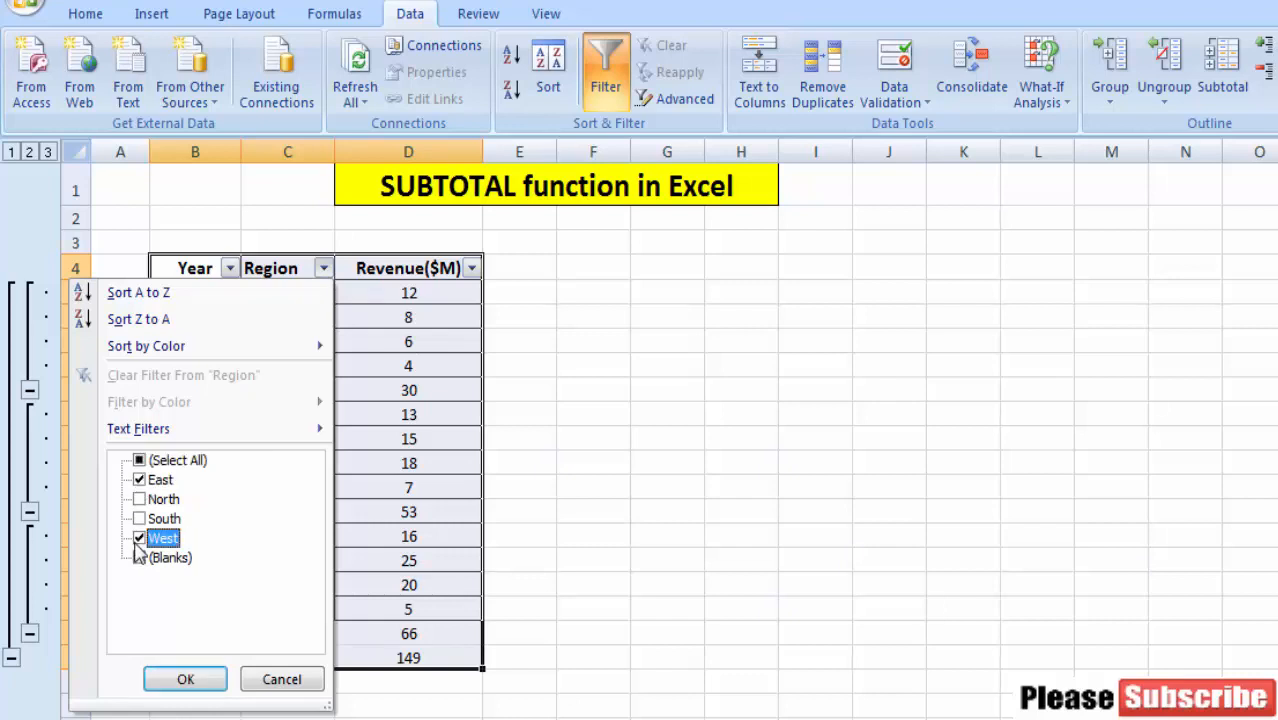
left_click(207, 688)
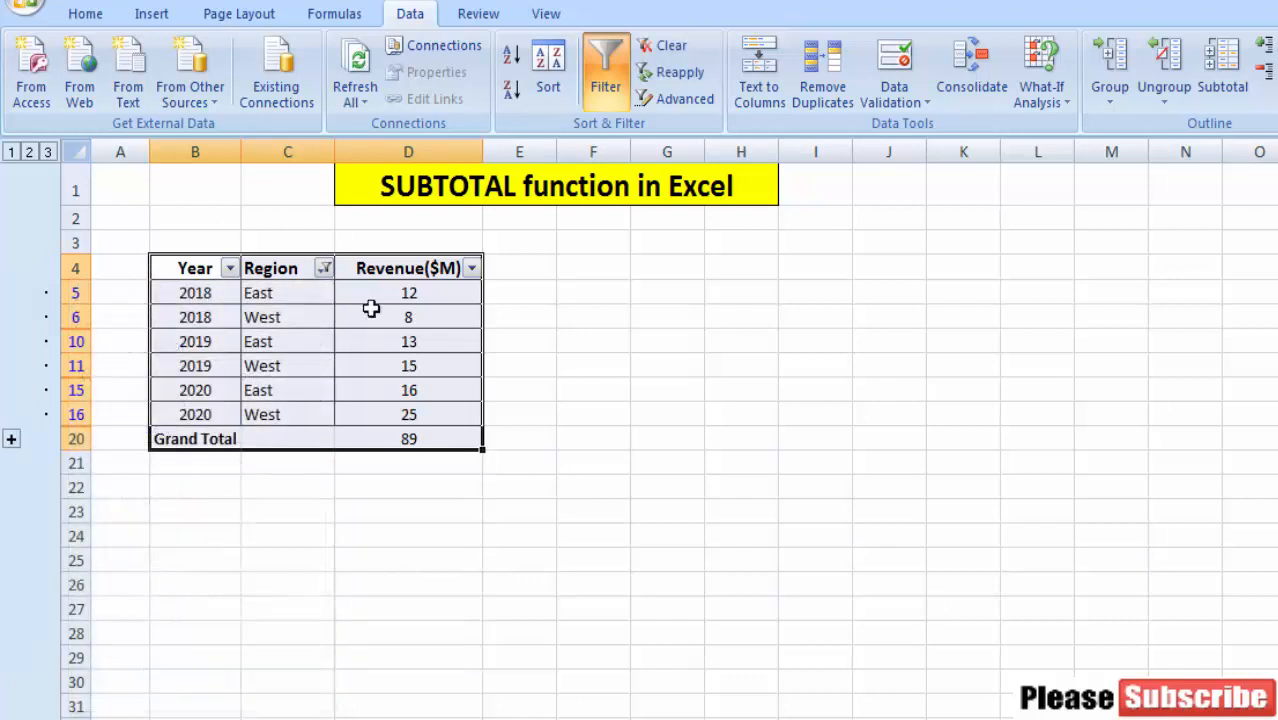
Step: Include North, South and (Blanks) in the Region filter to show all rows
left_click(326, 270)
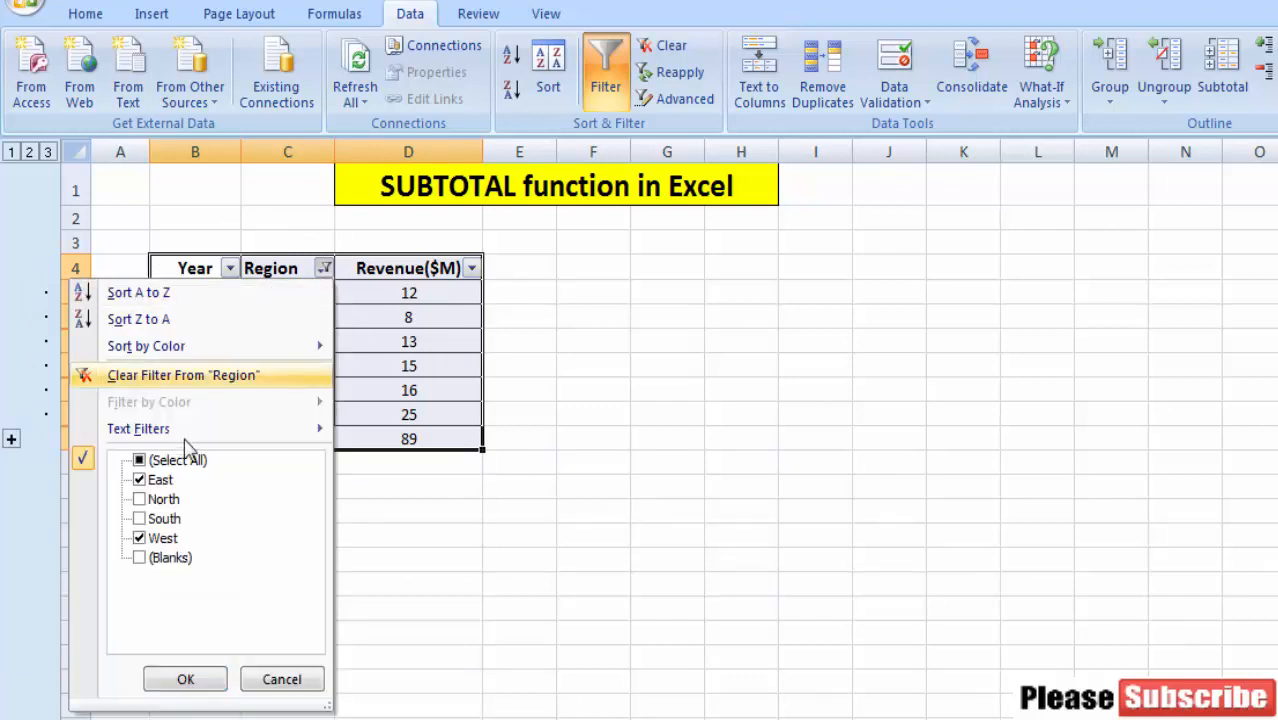
left_click(139, 499)
left_click(139, 519)
left_click(139, 557)
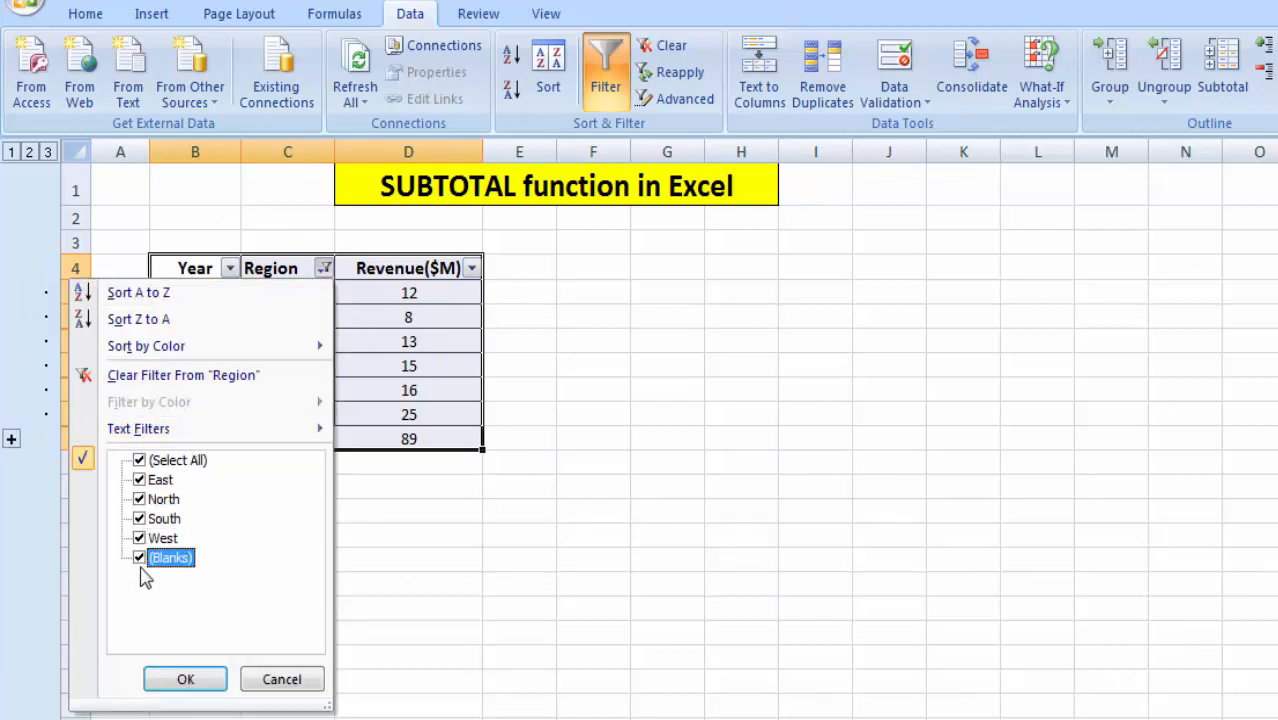
left_click(186, 680)
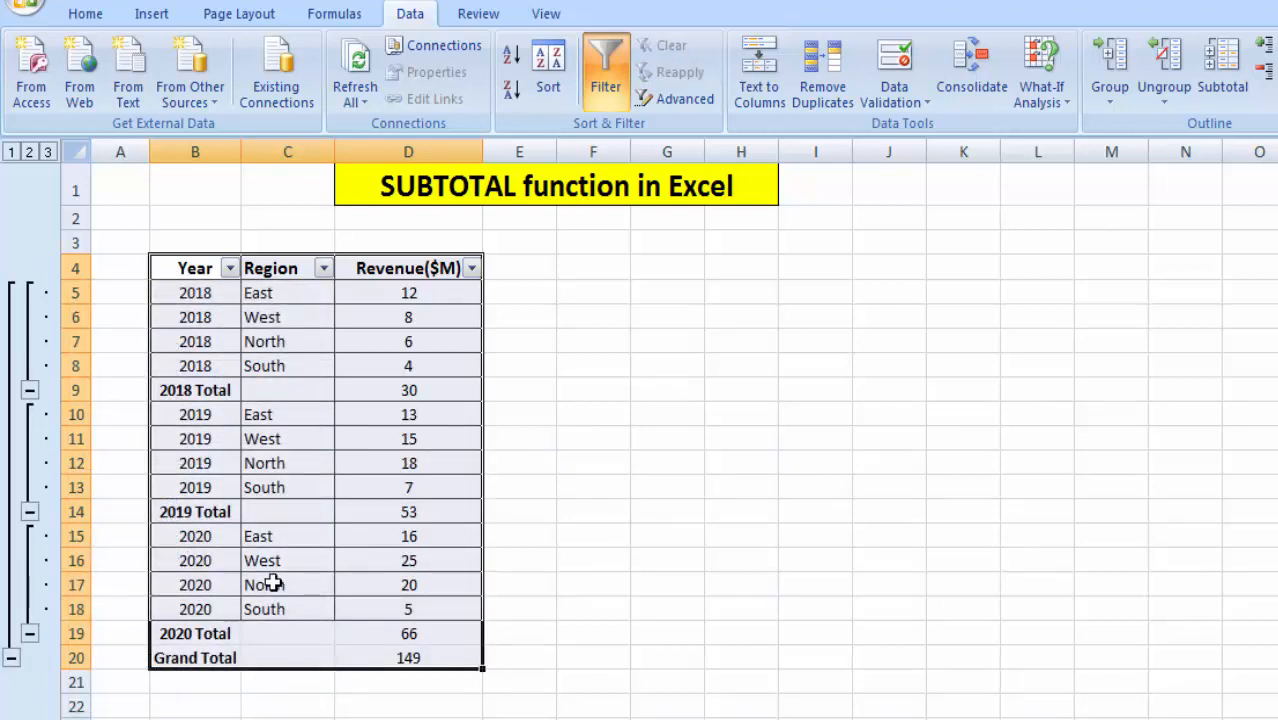
Step: Deselect the table and widen the empty column F
left_click(790, 529)
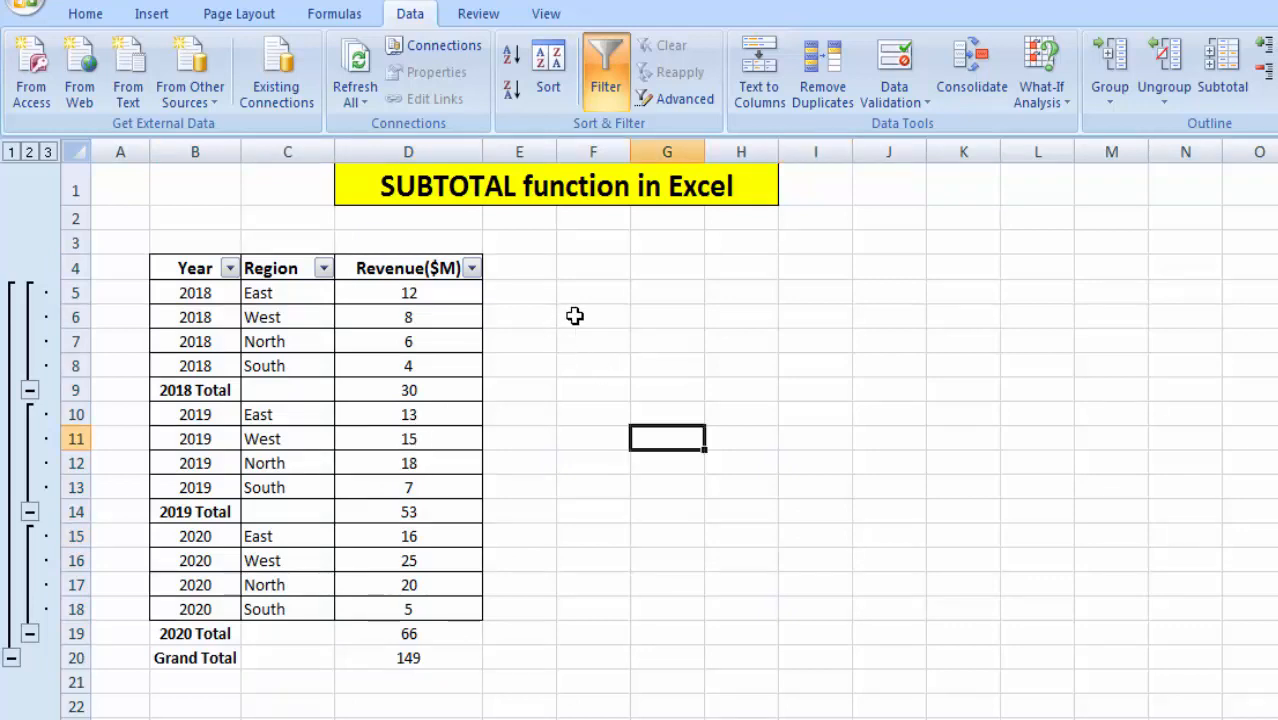
left_click_drag(632, 145, 677, 196)
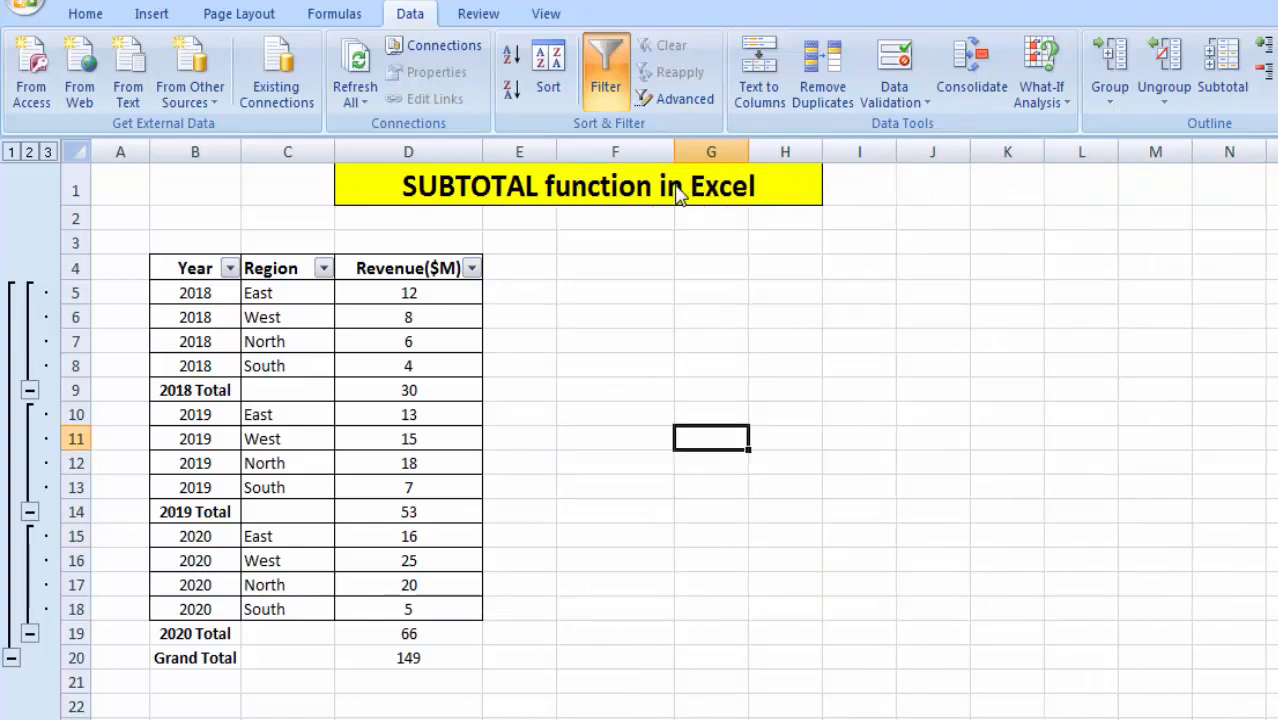
Step: Enter the formula =Subtotal(9,D5:D18) in cell F5 to sum the Revenue($M) values
left_click(579, 290)
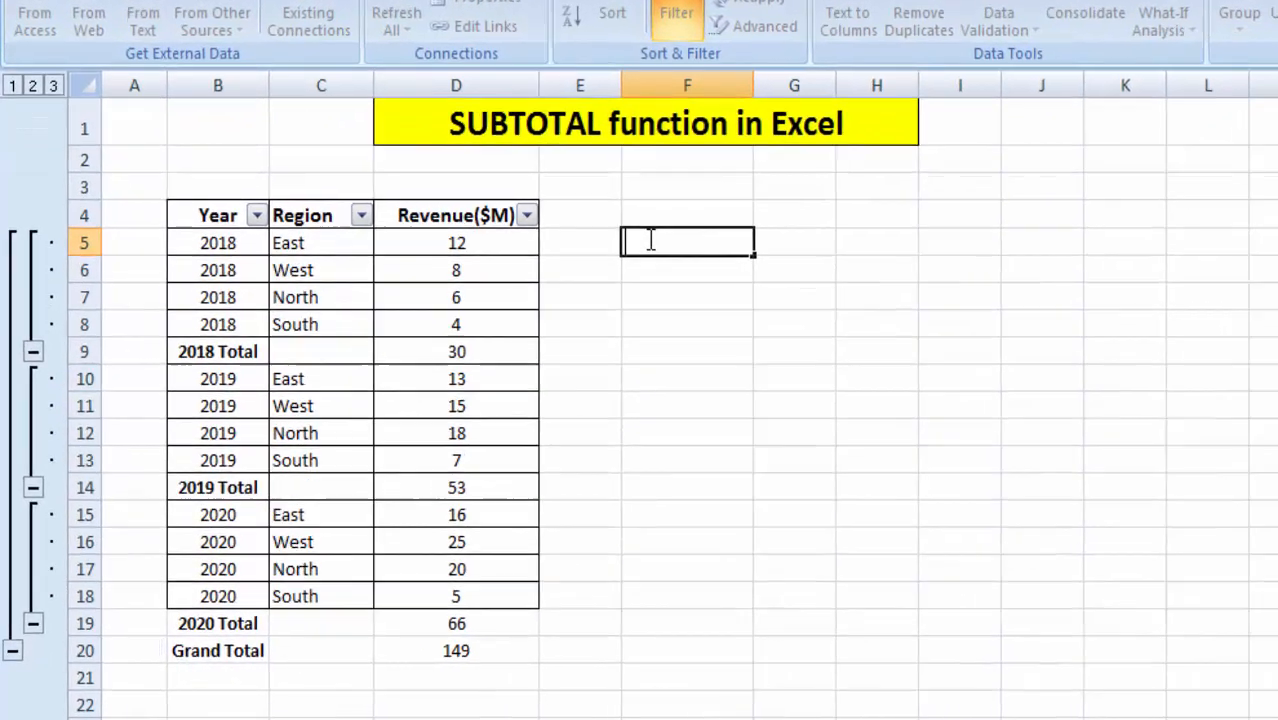
type("=S")
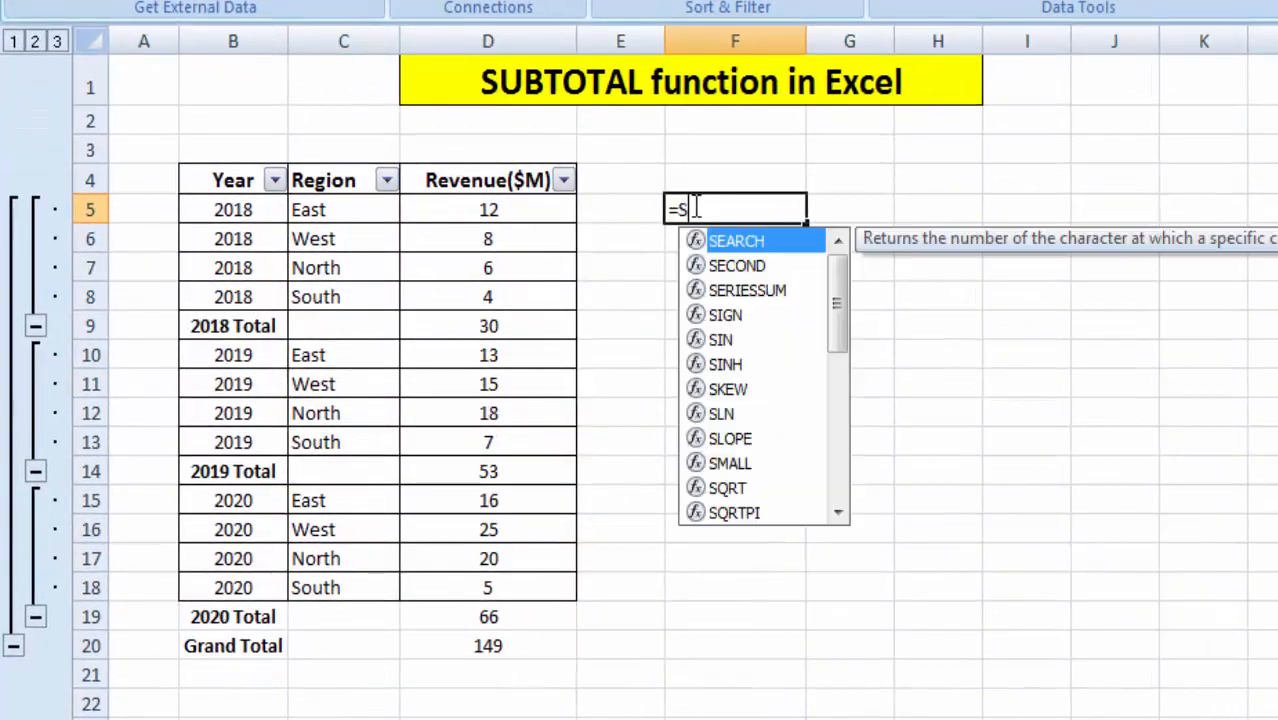
type("u")
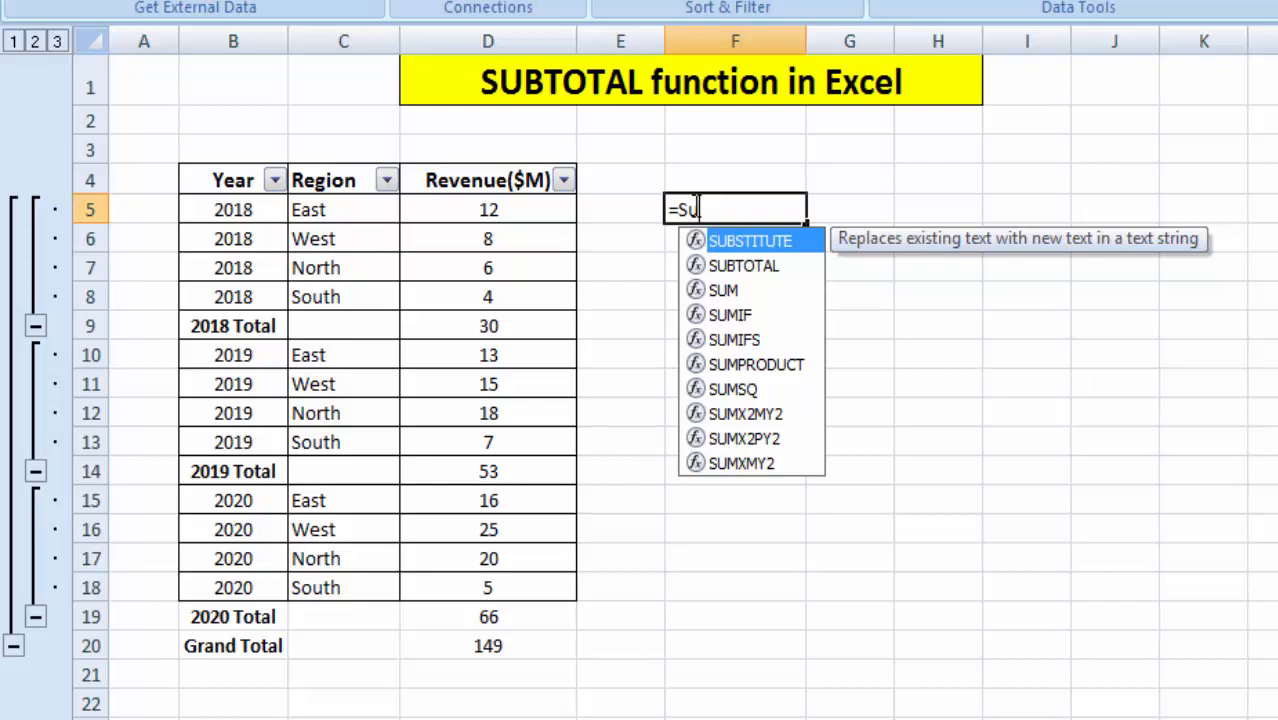
type("b")
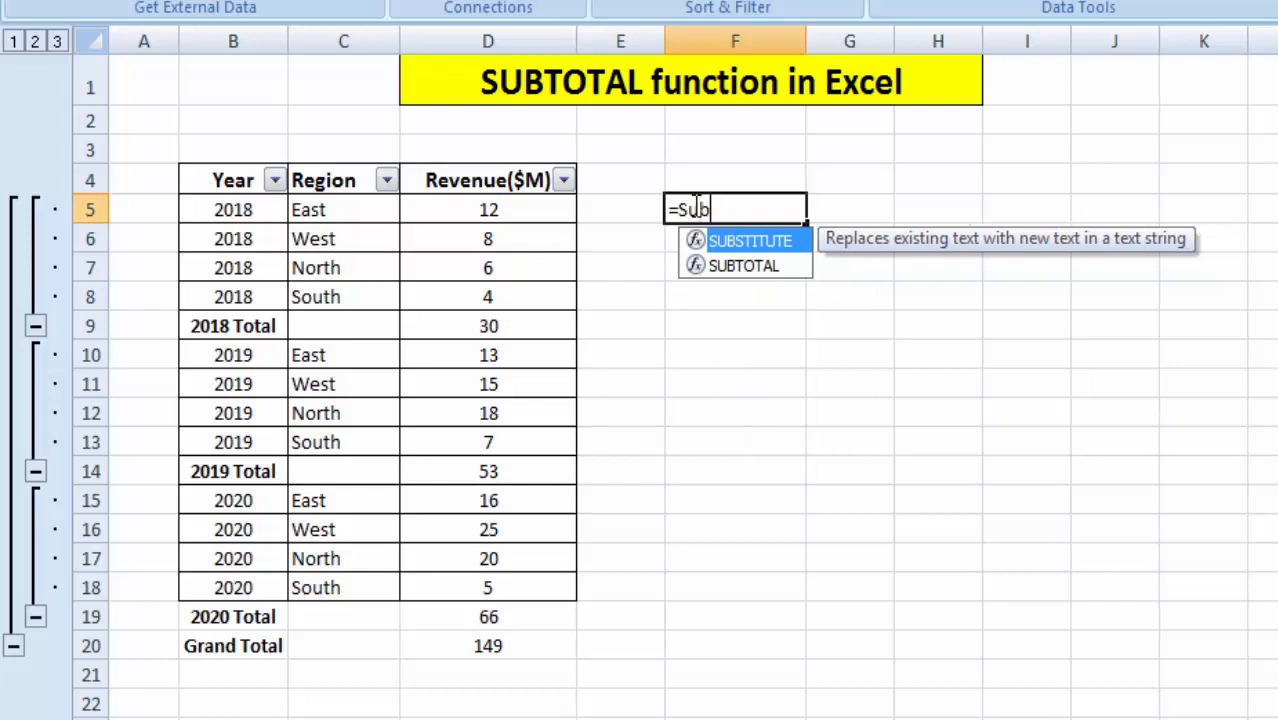
type("total")
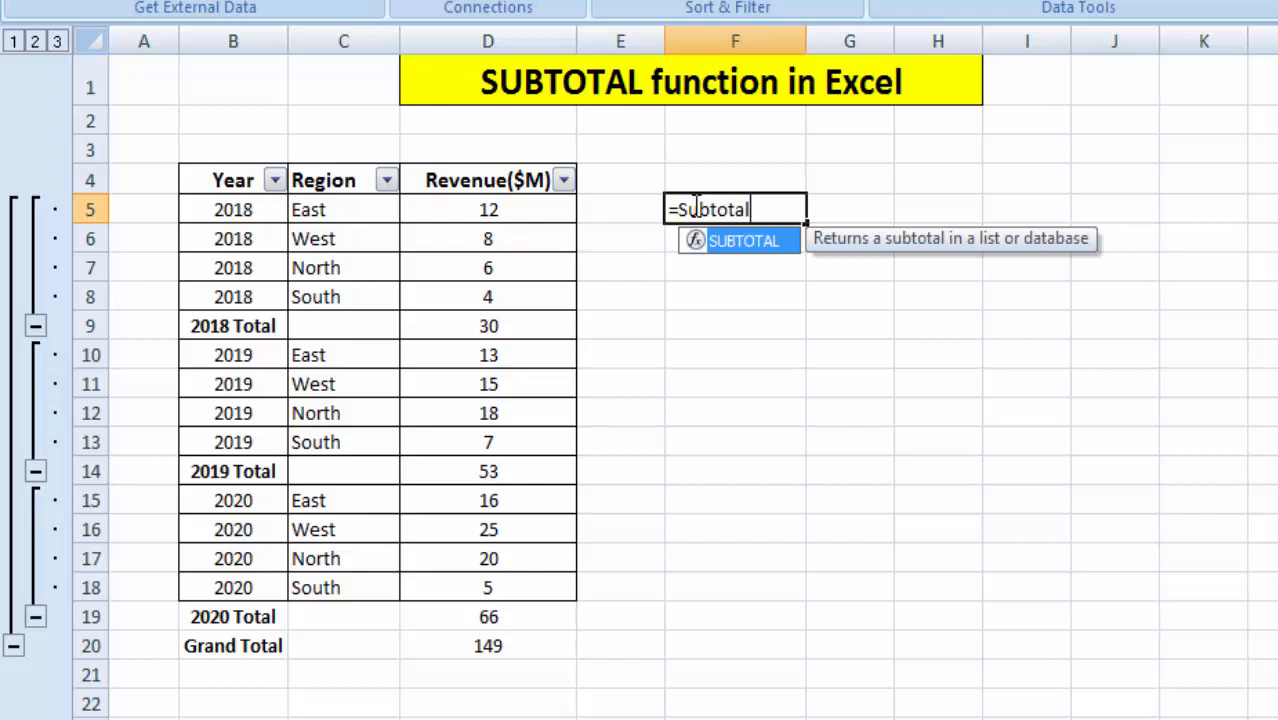
type("(")
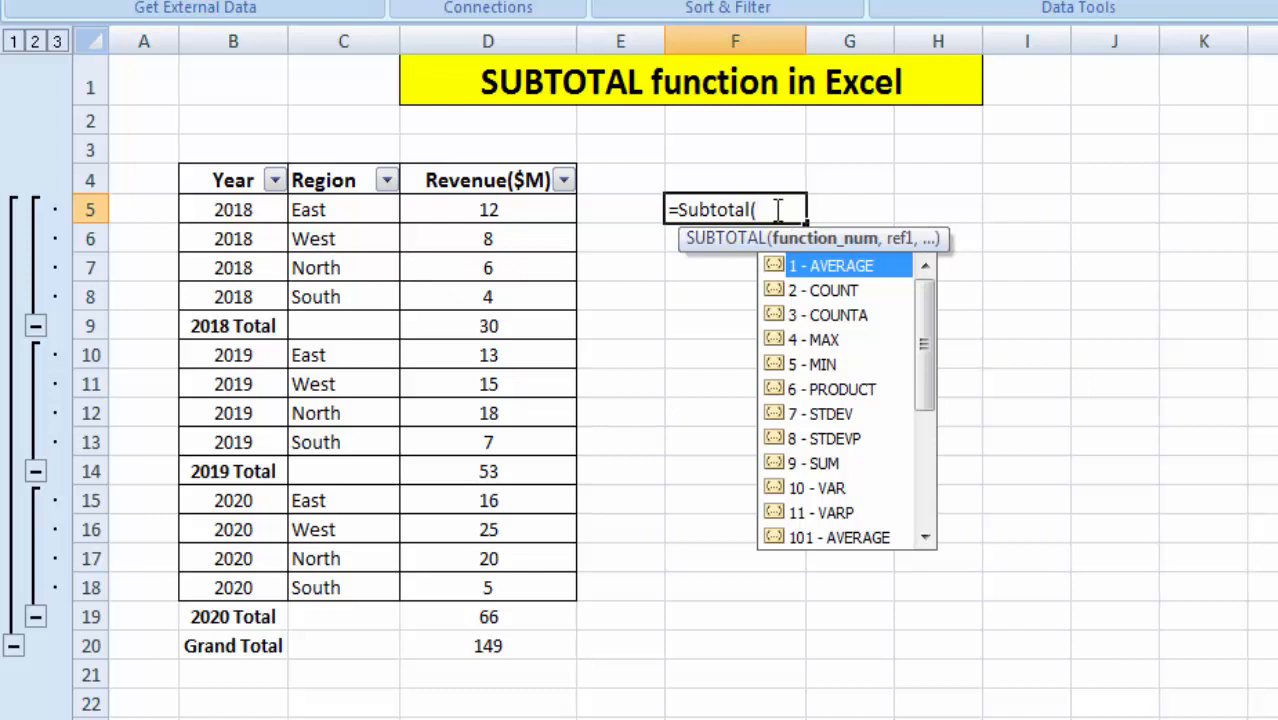
left_click(799, 464)
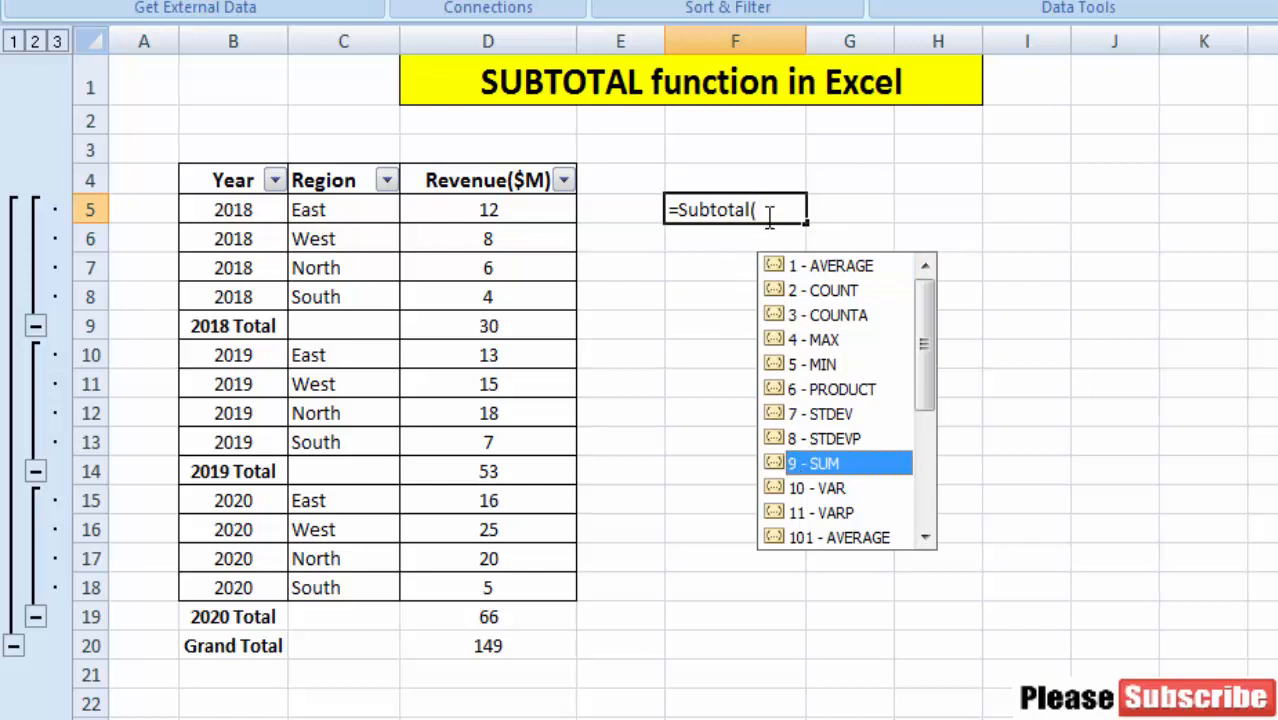
double_click(798, 463)
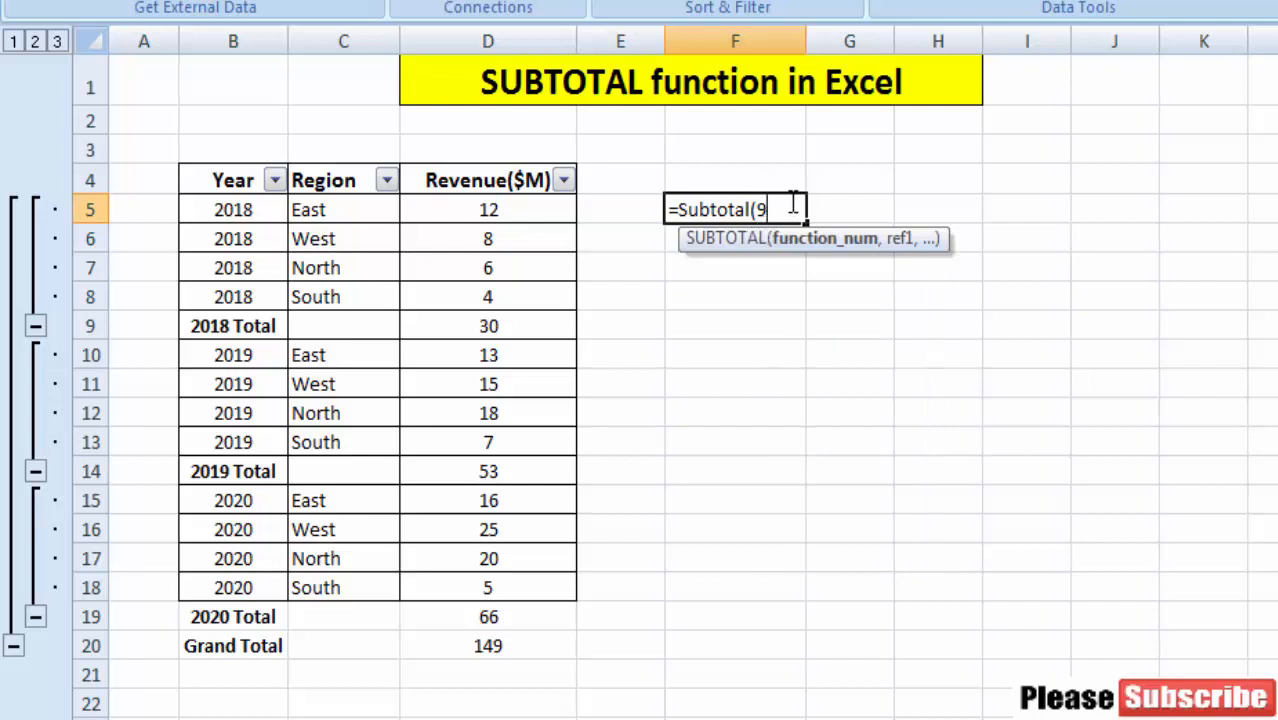
type(",")
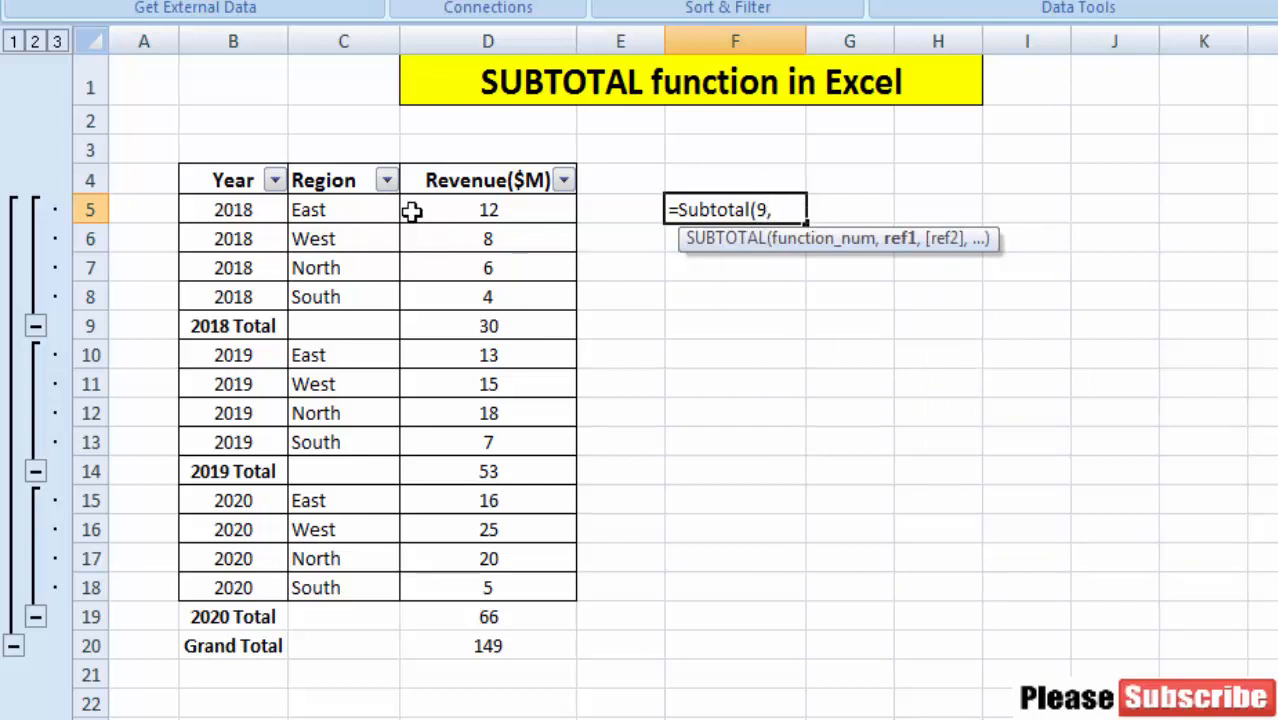
left_click_drag(414, 210, 537, 584)
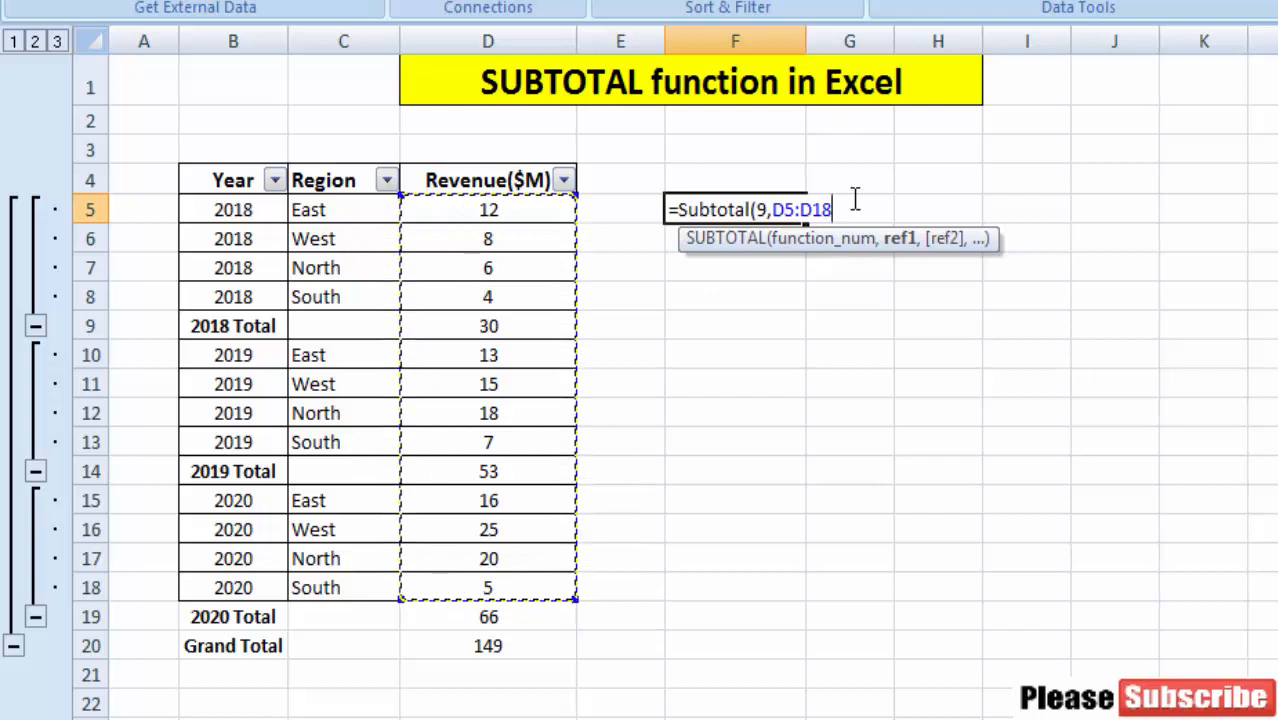
type(")")
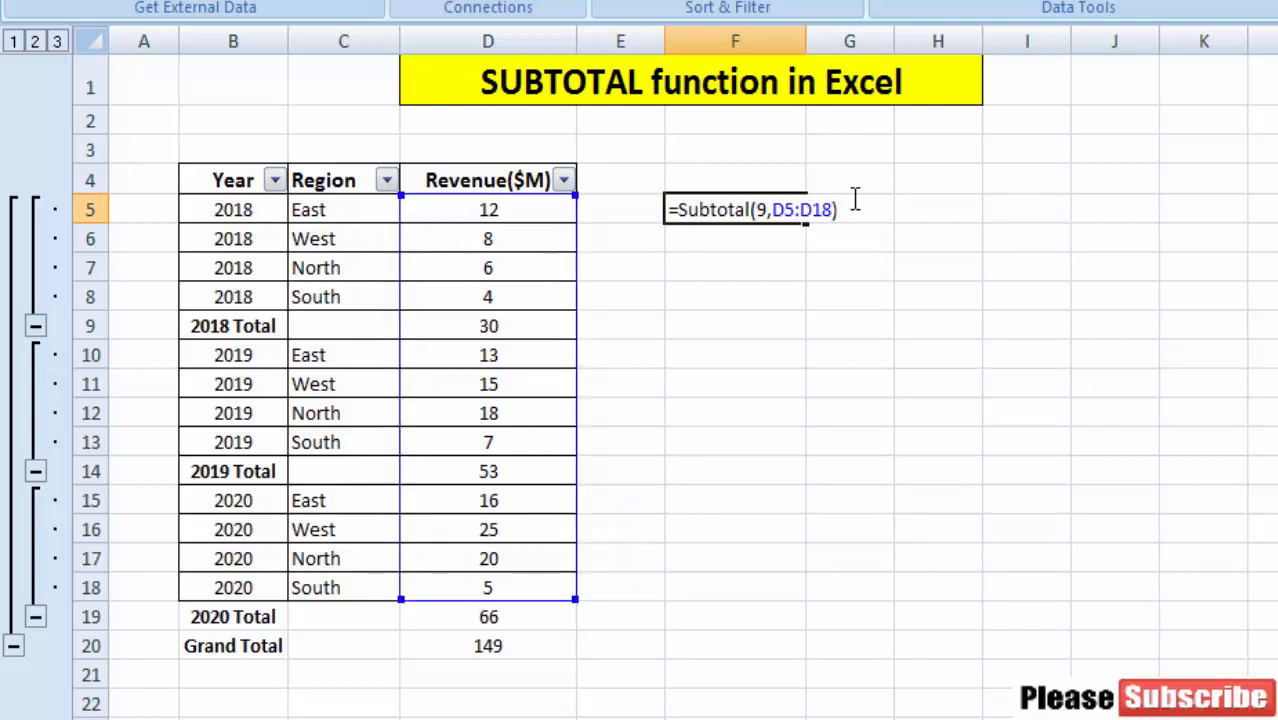
key("Return")
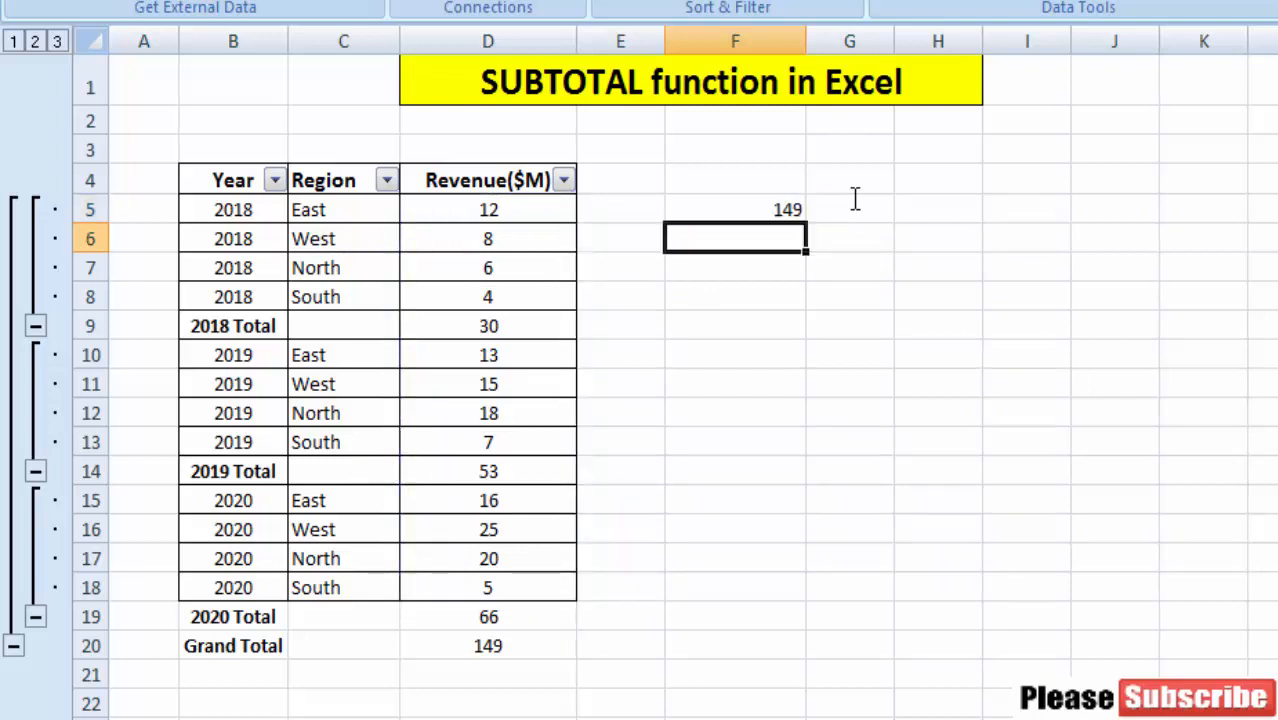
Step: Compare the subtotal result in F5 with the Grand Total in D20
left_click(768, 207)
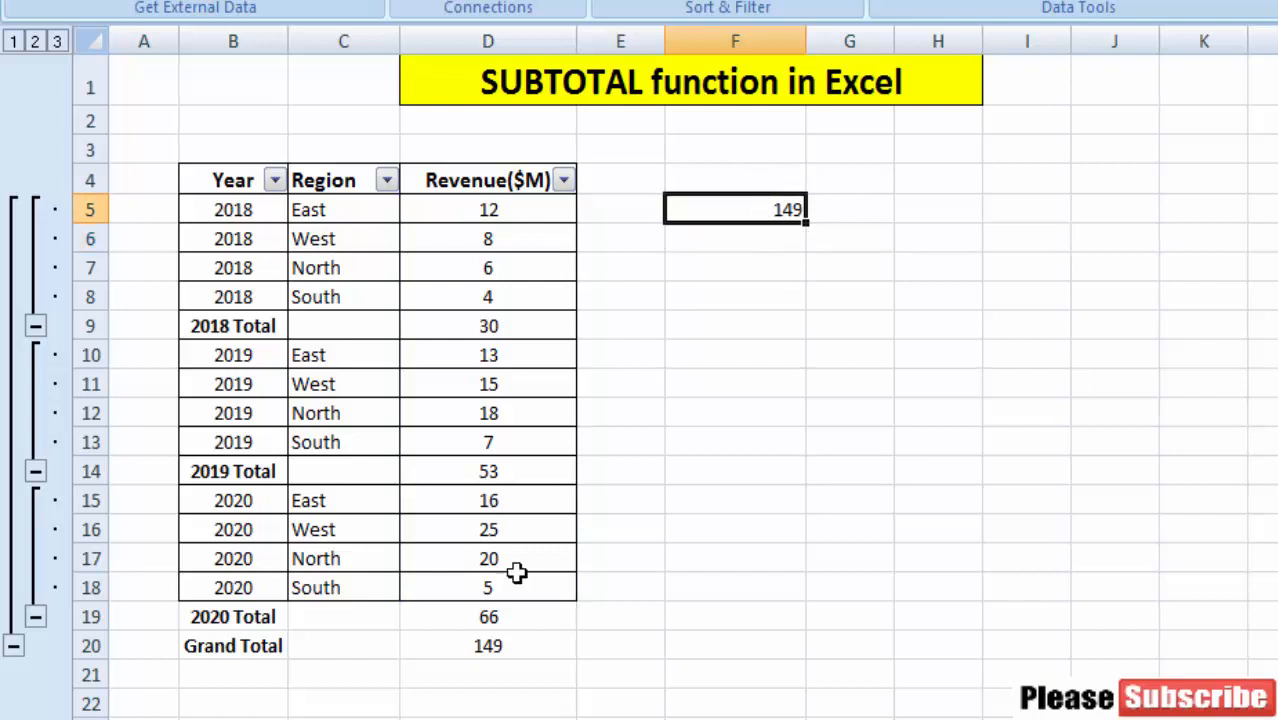
left_click(503, 650)
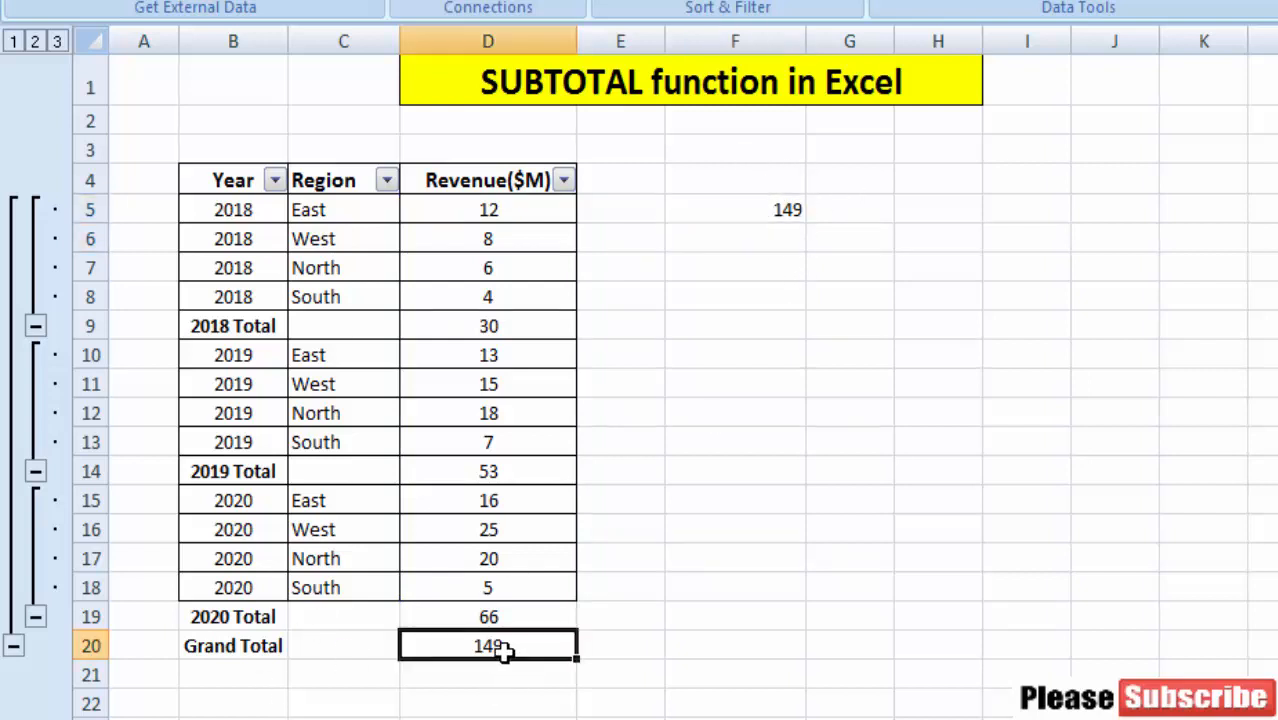
left_click(780, 211)
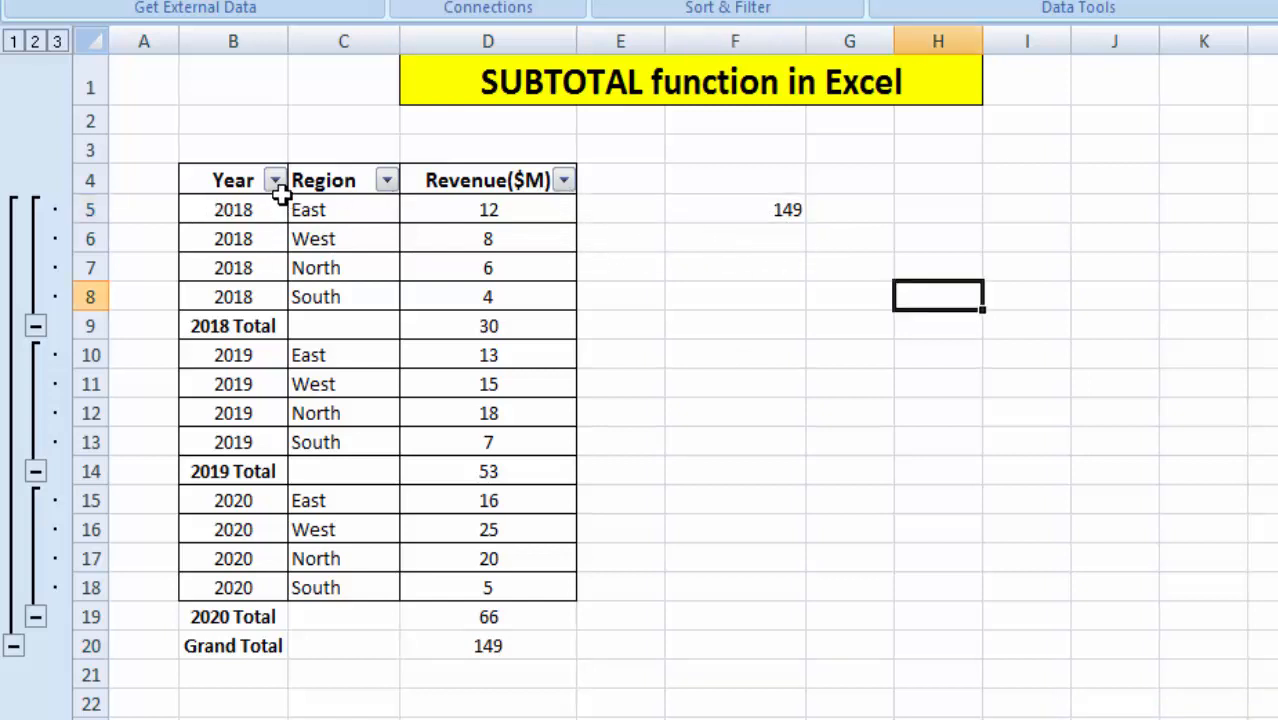
Step: Filter the Year column to 2018 and switch the filter to show only 2020
left_click(281, 190)
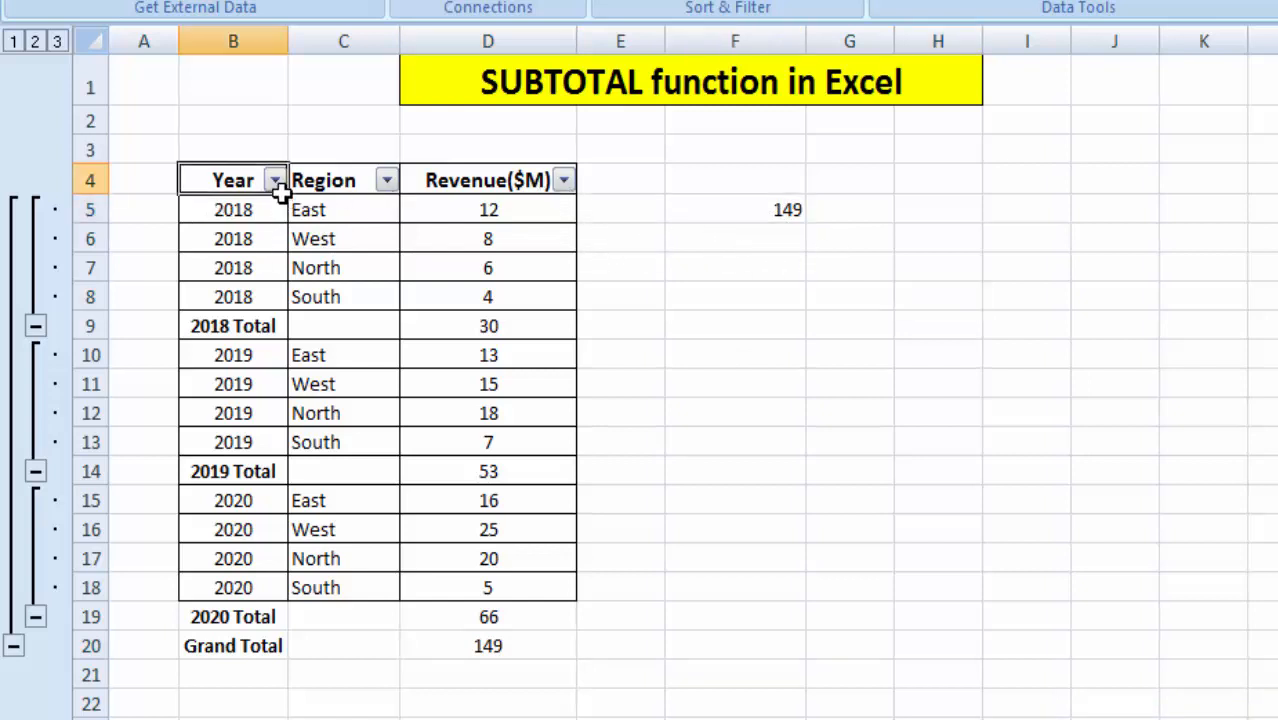
left_click(274, 183)
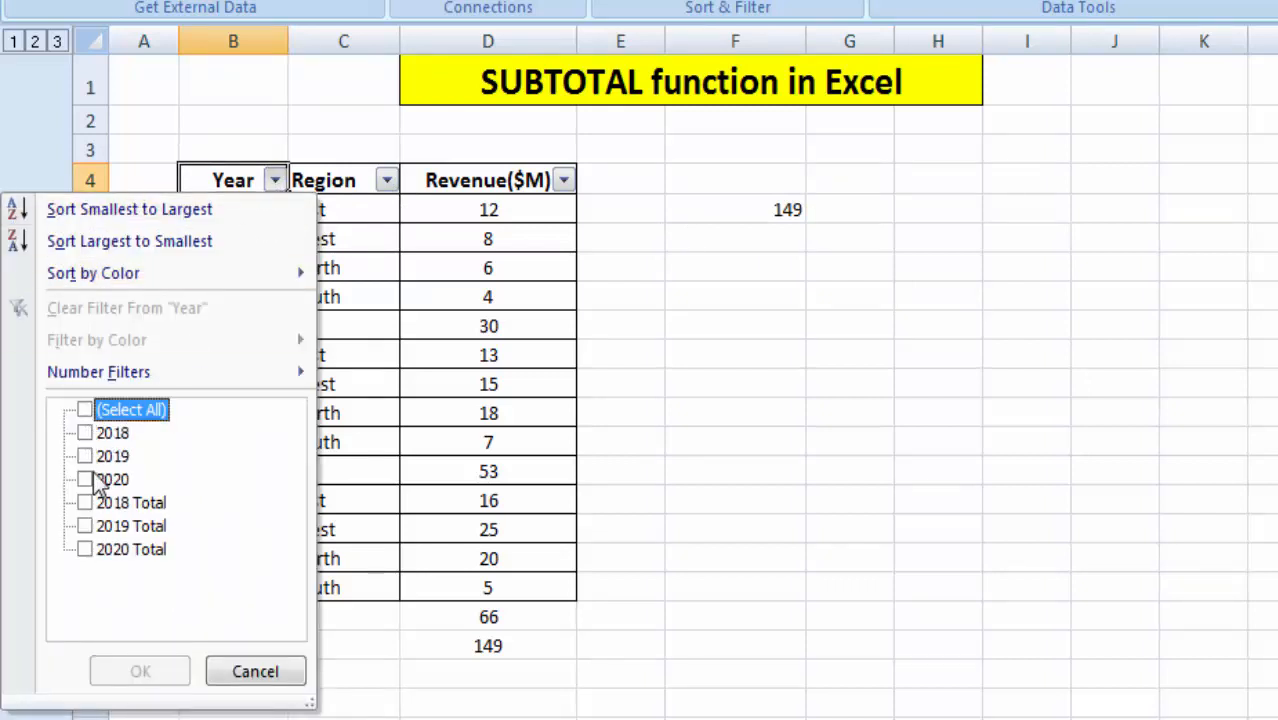
left_click(85, 433)
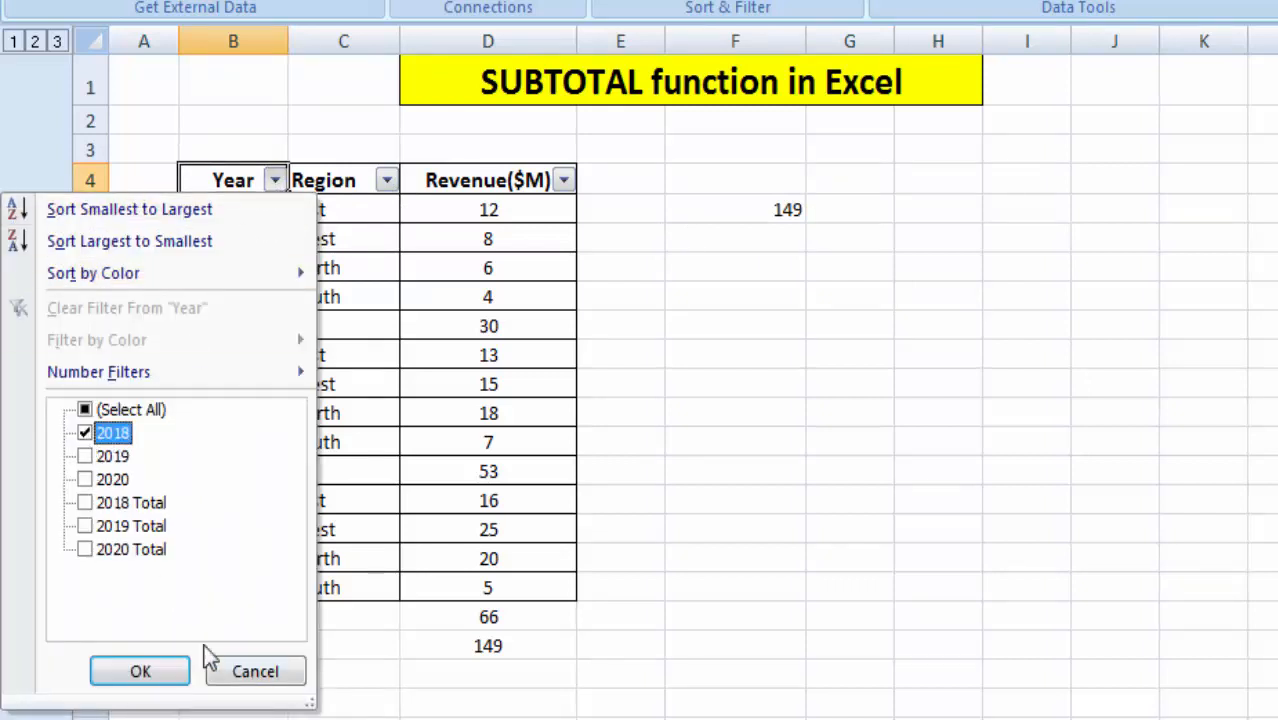
left_click(148, 676)
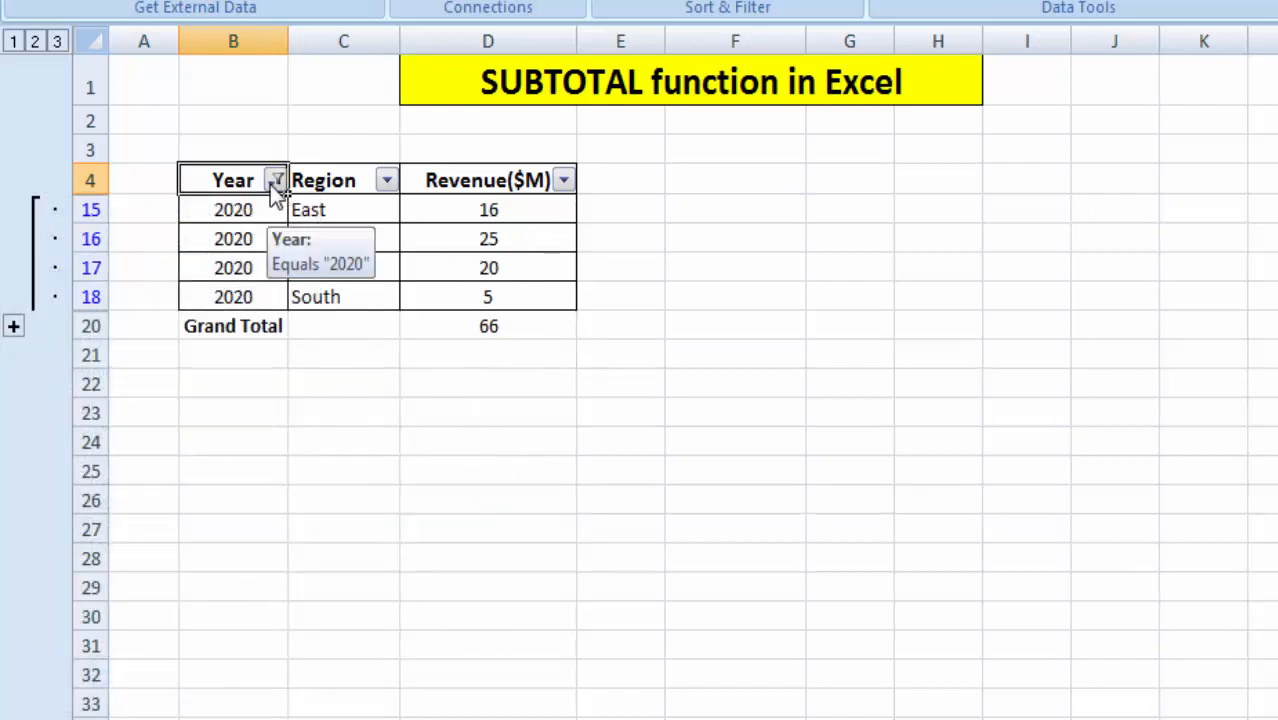
Step: Include all values in the Year filter to show every row and deselect the table
left_click(275, 180)
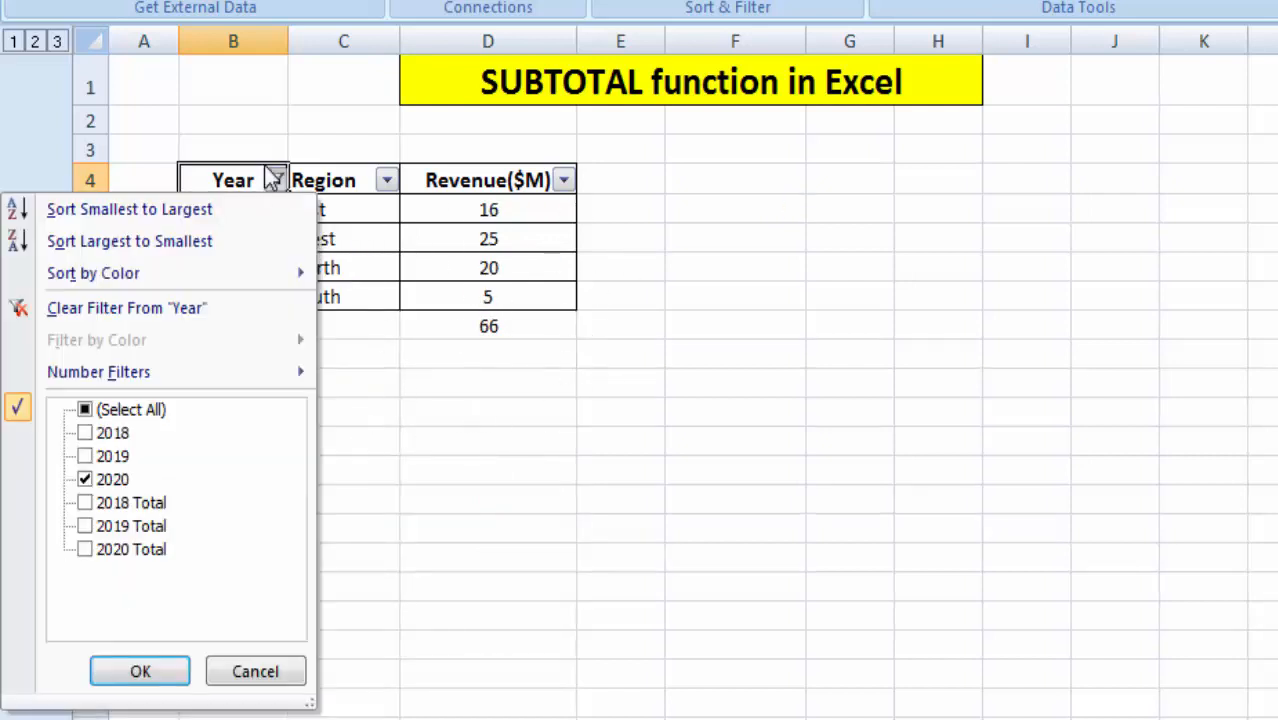
left_click(85, 410)
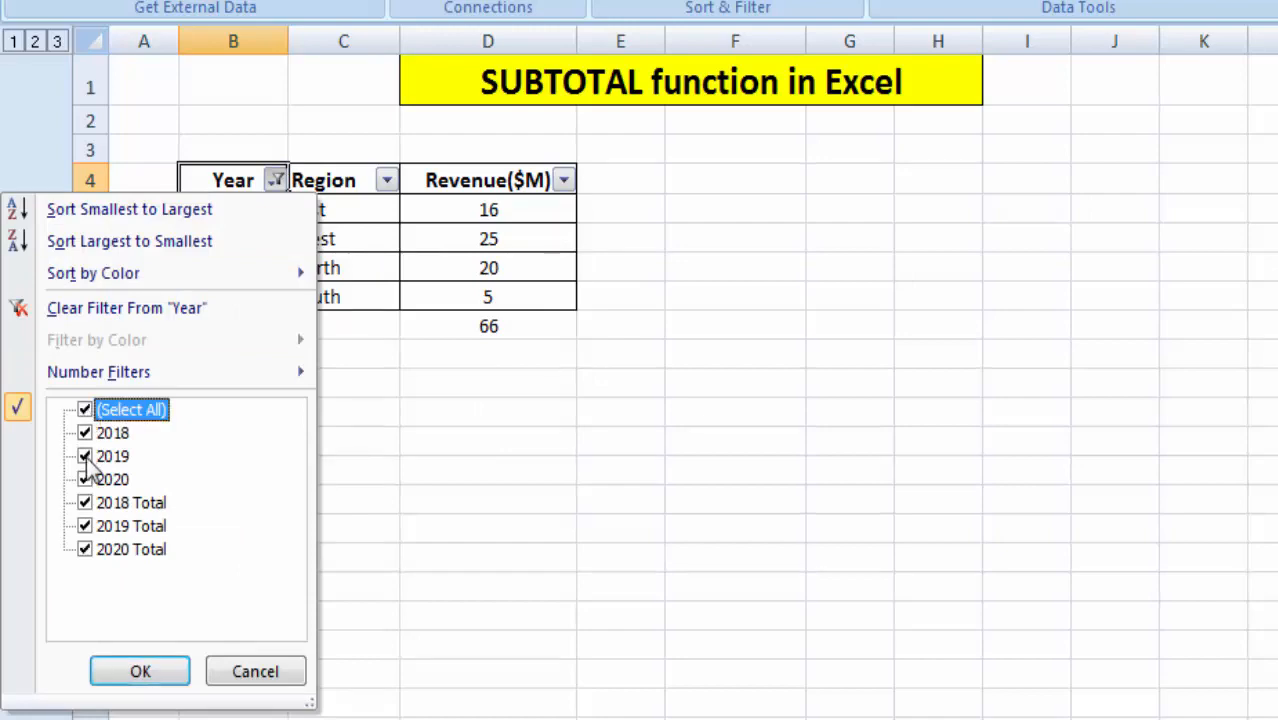
left_click(157, 672)
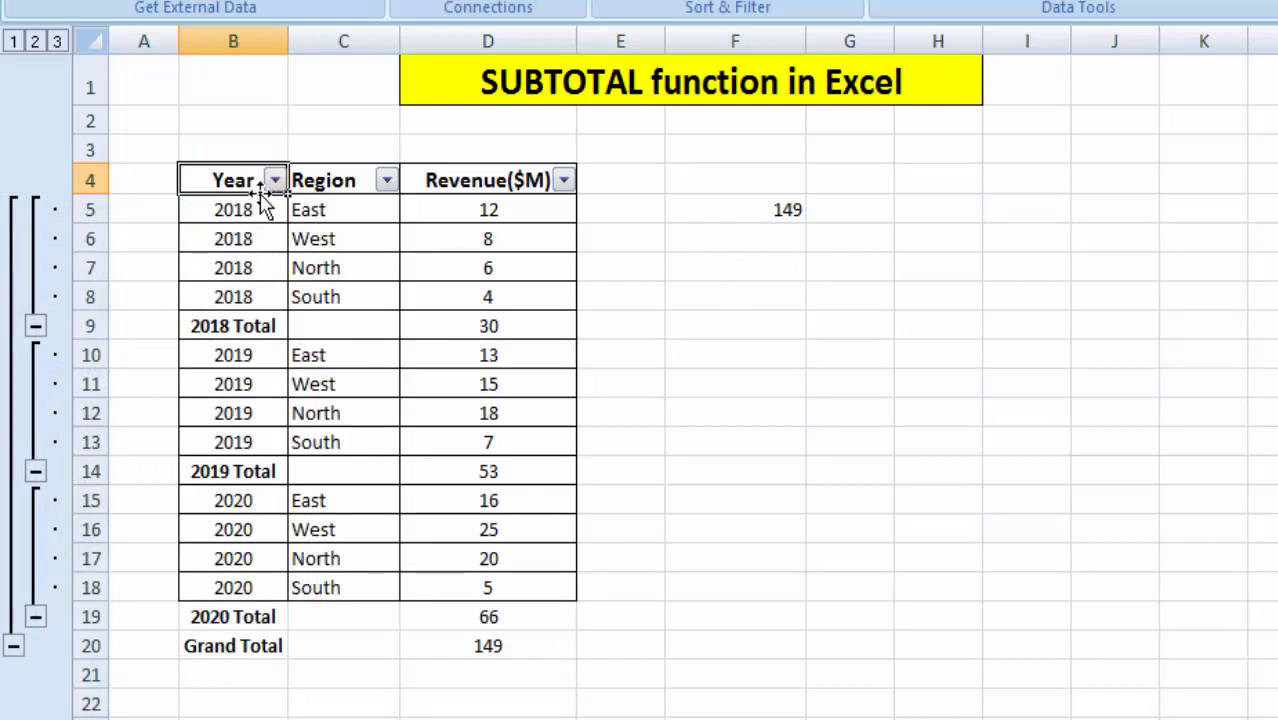
left_click(950, 393)
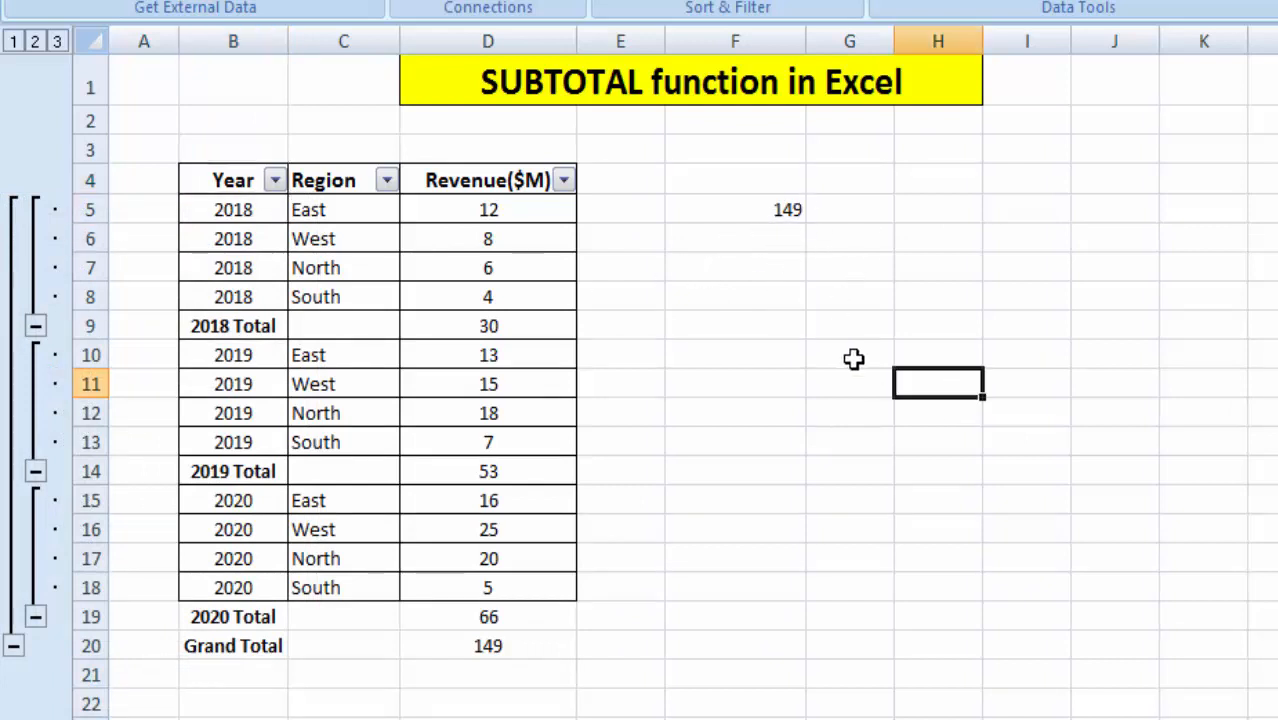